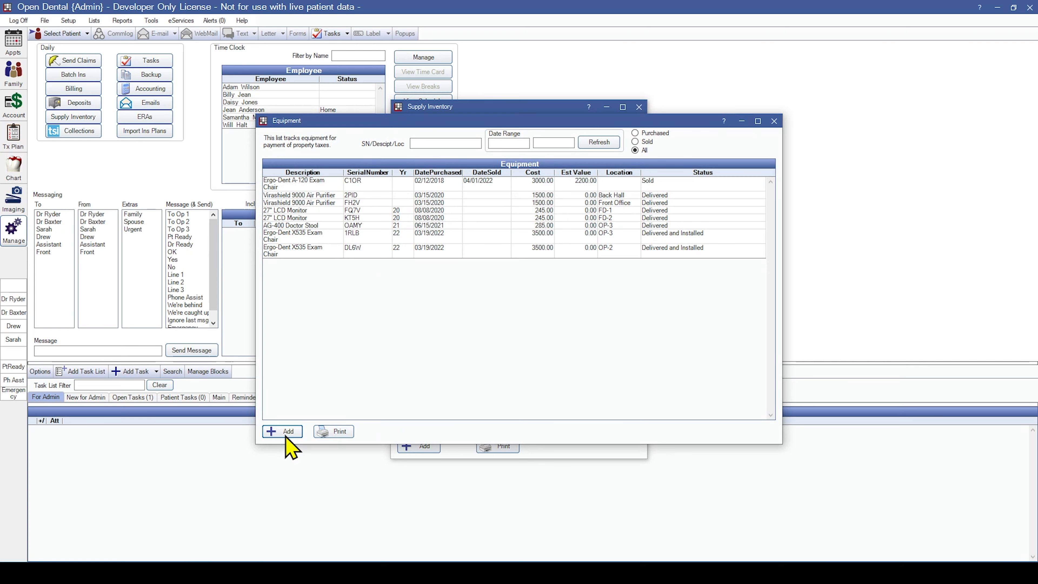
Start a new equipment record described as '10 TB SSD' with model year 24.
left_click(287, 434)
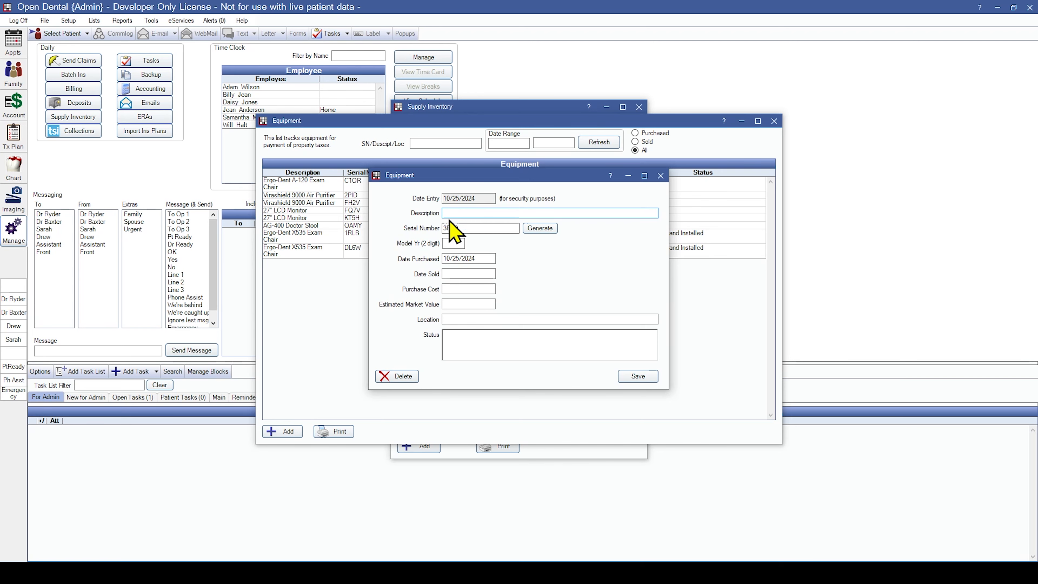
left_click_drag(479, 200, 441, 200)
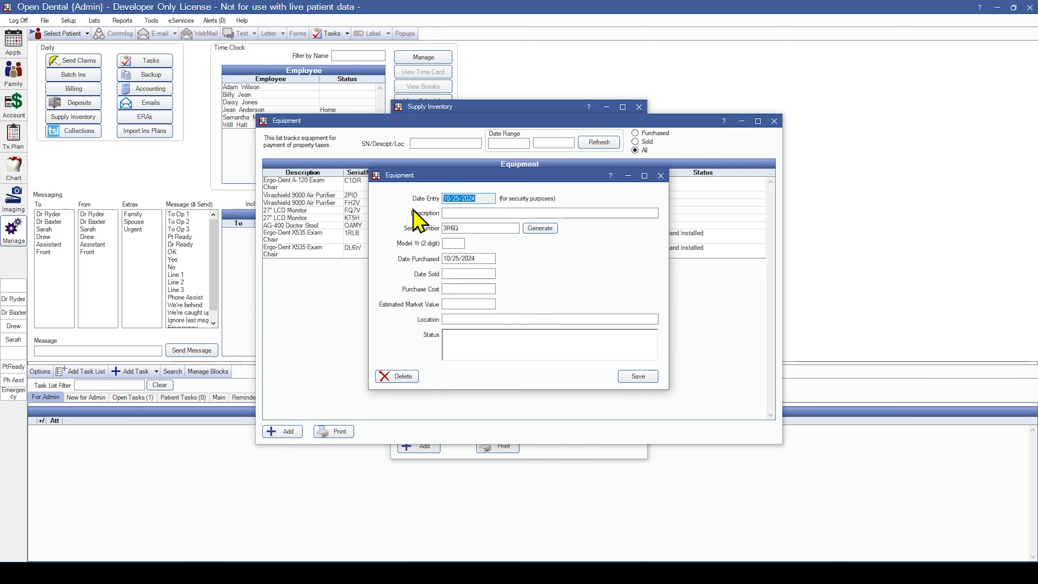
left_click(484, 213)
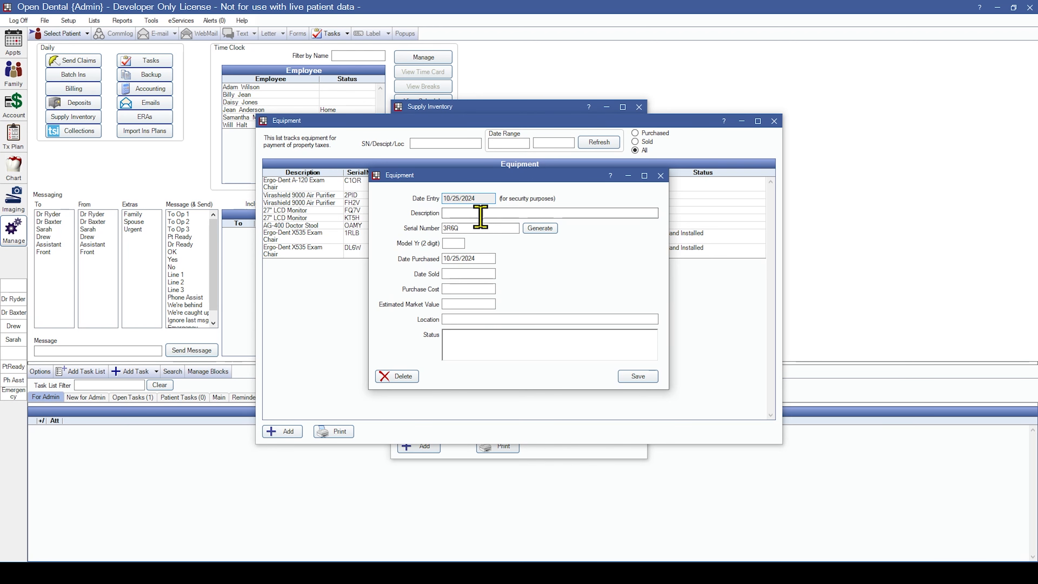
type("10 TB SSD")
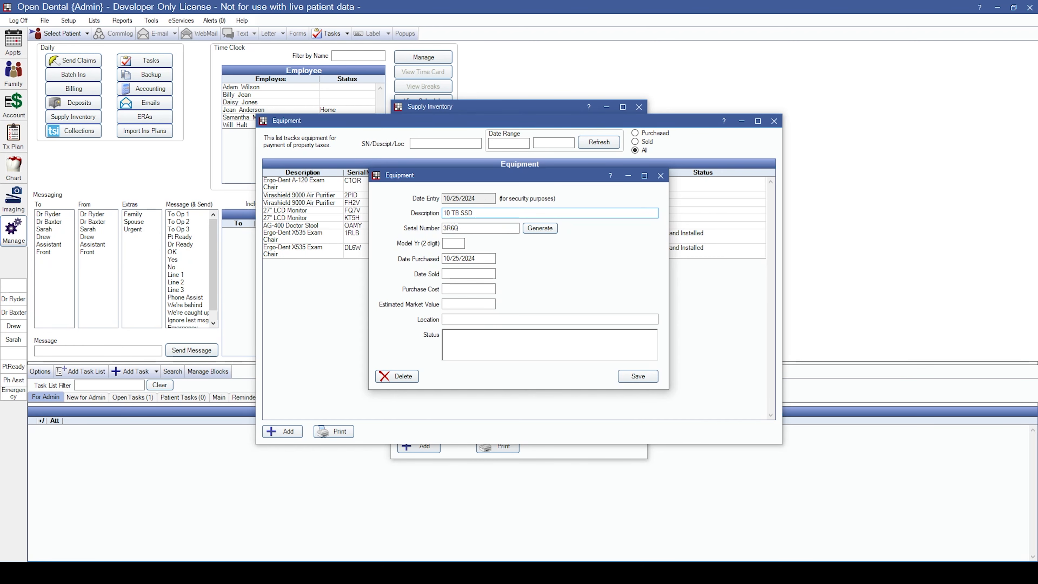
left_click(505, 227)
left_click(453, 242)
type("24")
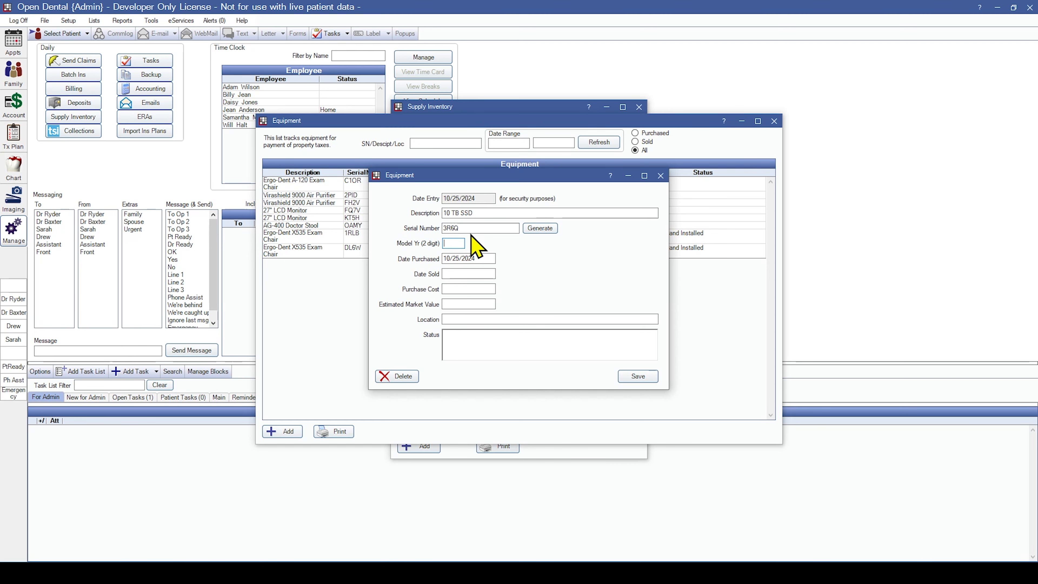
Enter purchase cost 1160, location Server Room and status Delivered, then save the record.
left_click(487, 258)
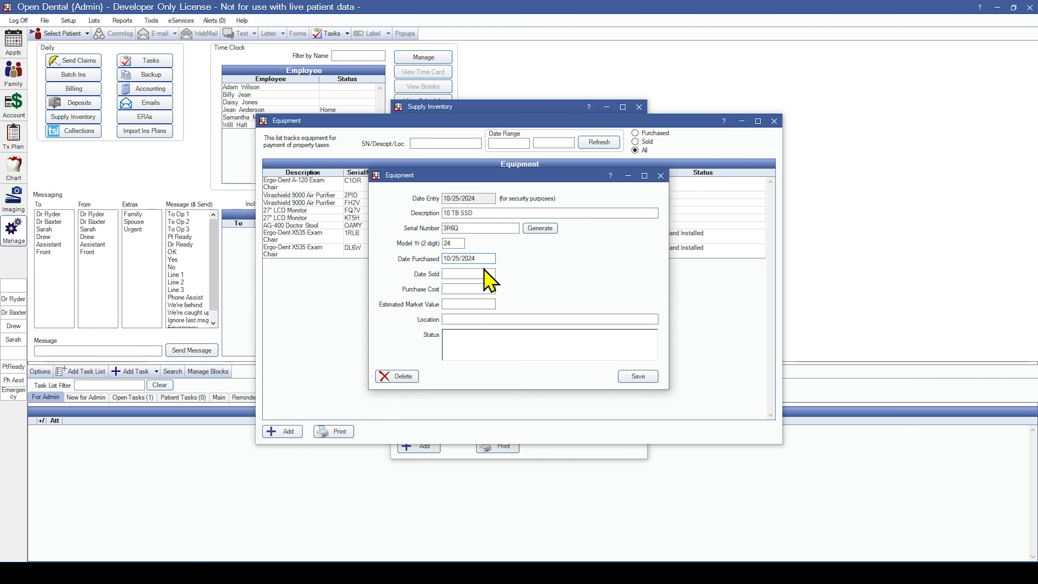
left_click(482, 272)
left_click(478, 288)
type("1160")
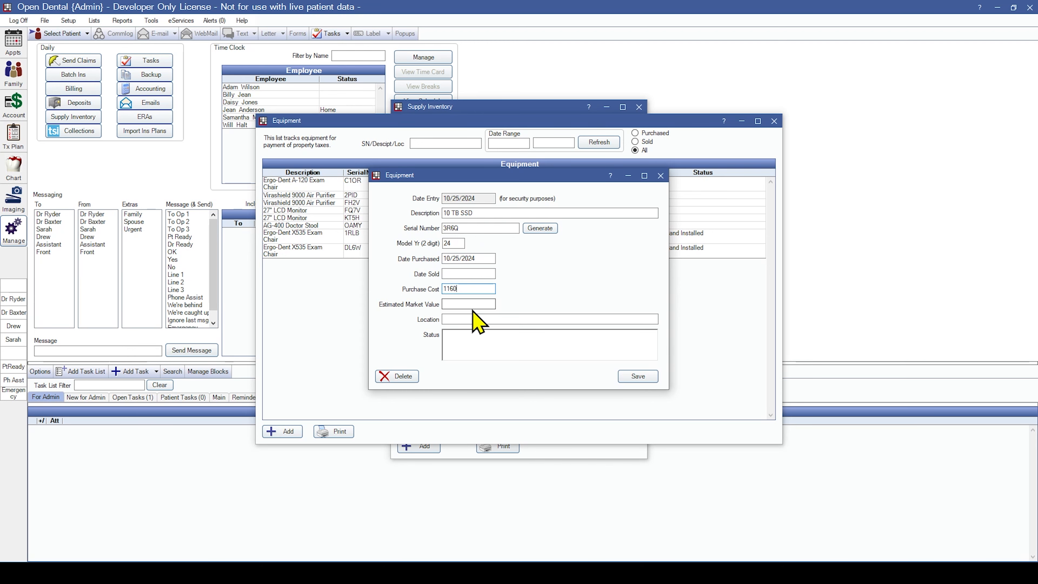
key("Tab")
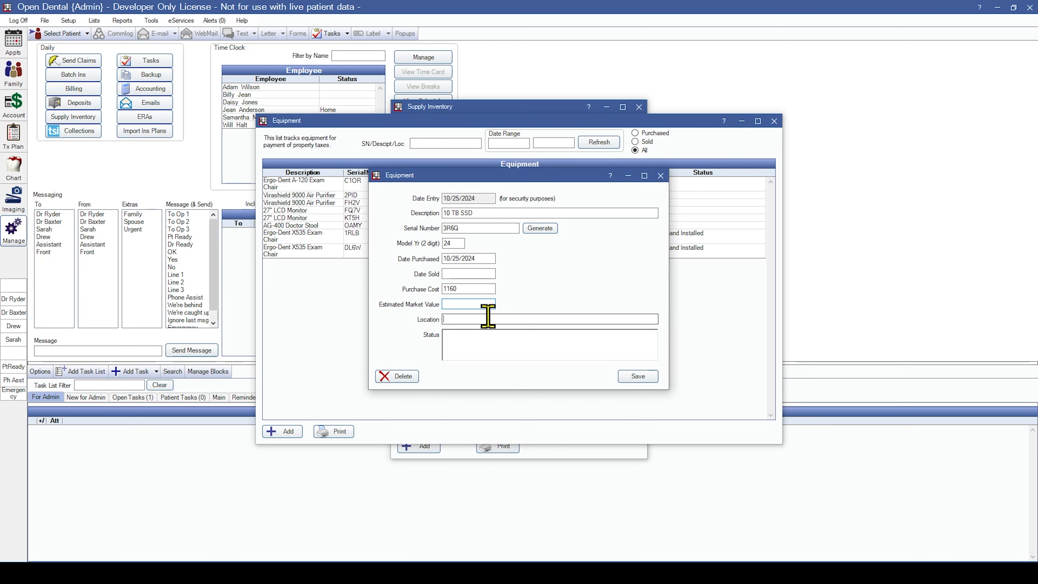
left_click(488, 319)
type("Server Room")
left_click(497, 341)
type("De")
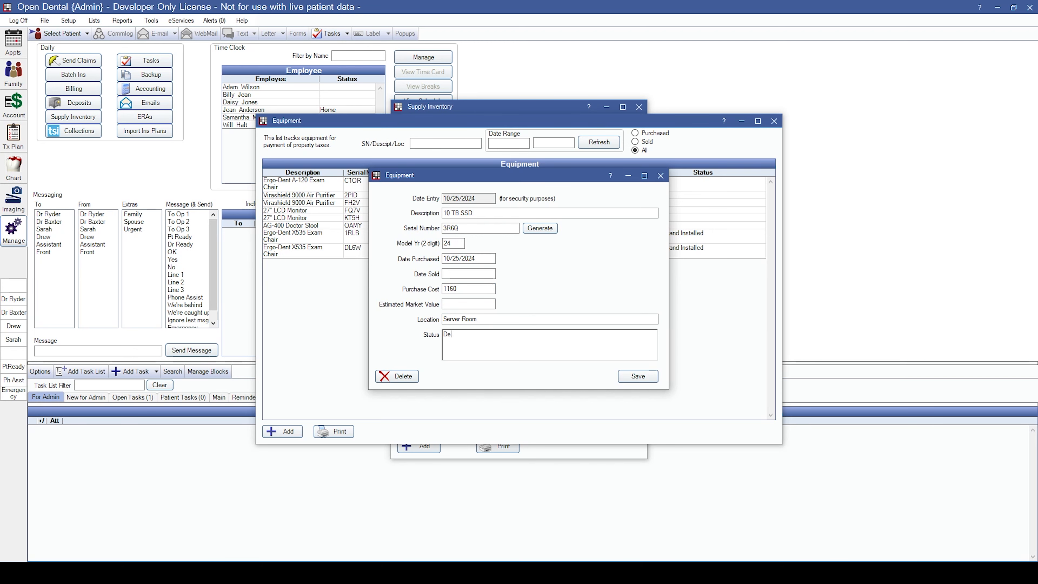
type("livered")
left_click(642, 377)
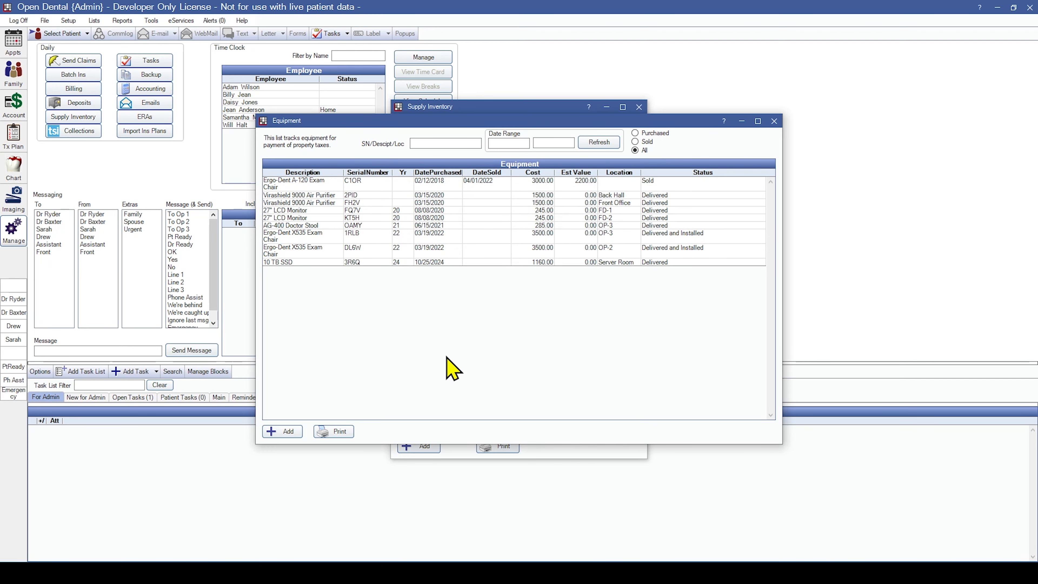
Delete the 10 TB SSD equipment entry, confirming, and close the Equipment window.
double_click(449, 264)
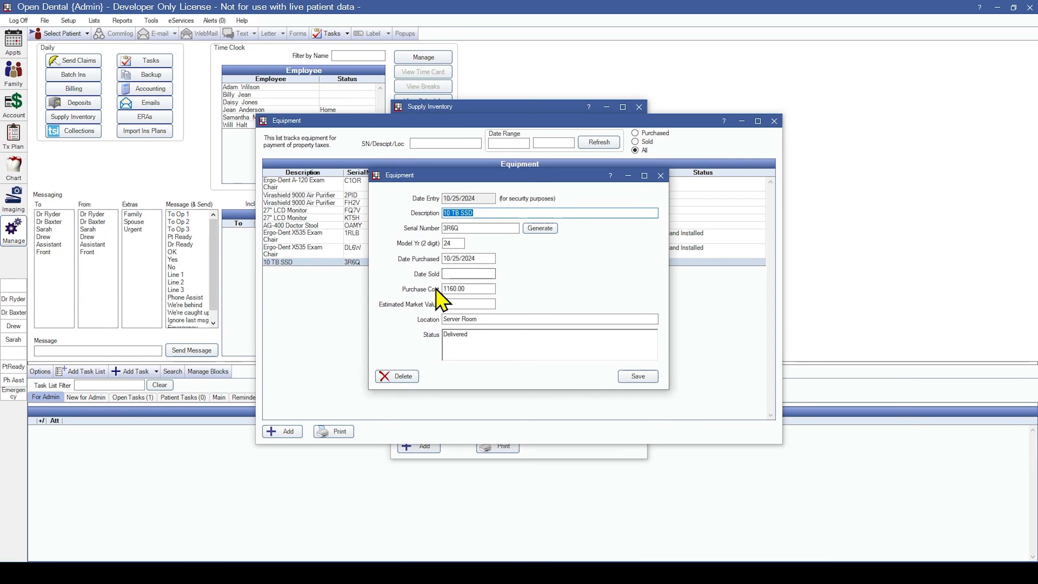
left_click(406, 378)
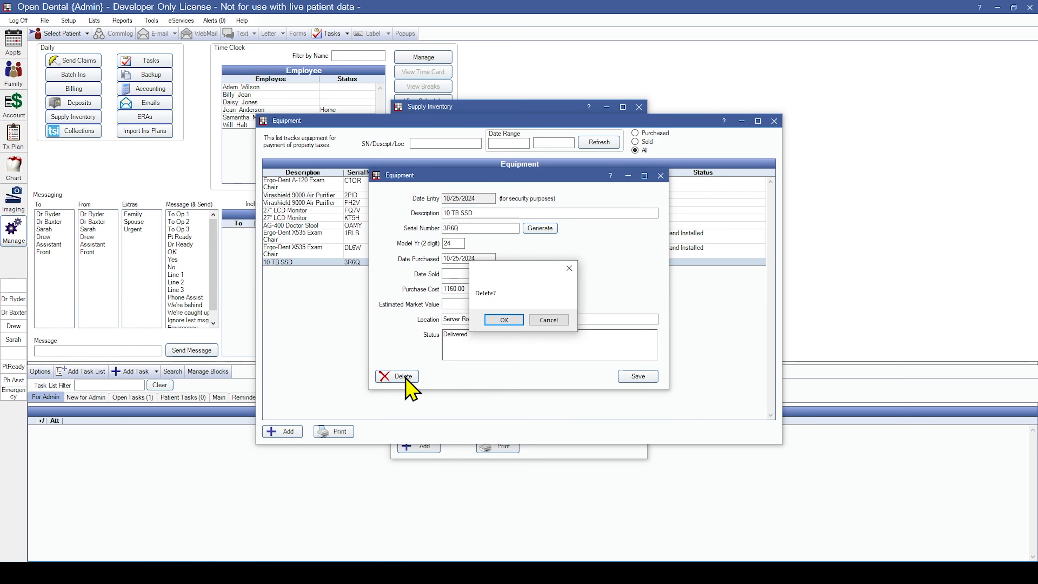
left_click(493, 323)
left_click(774, 122)
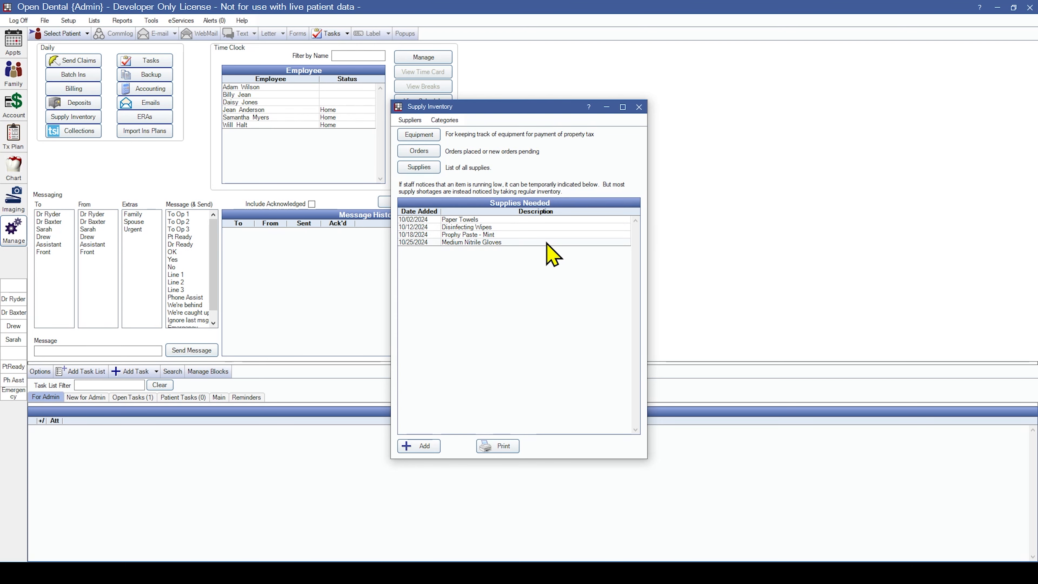
Add 'Tissues' to Supplies Needed and delete the Paper Towels entry.
left_click(425, 445)
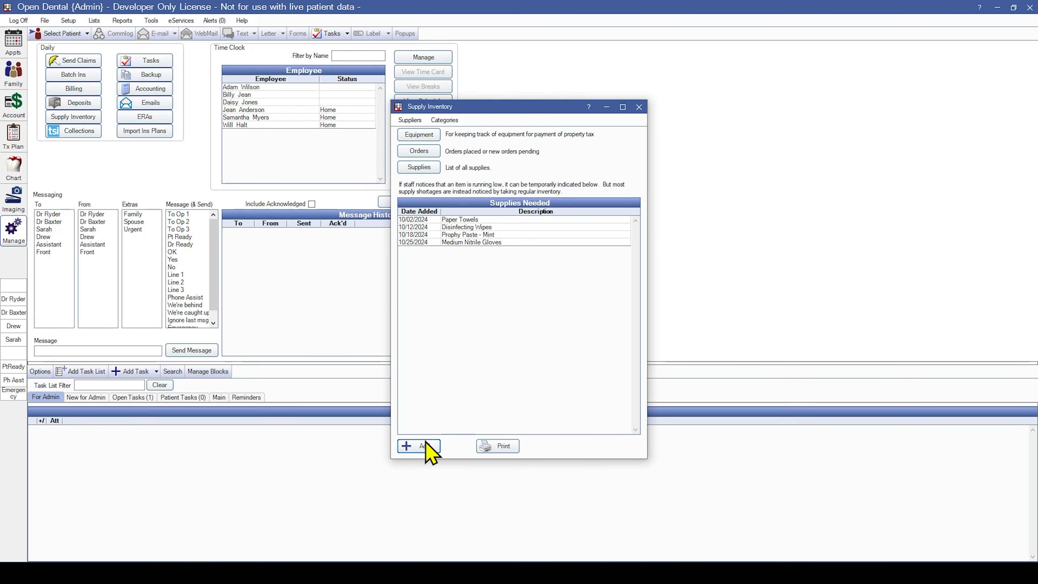
left_click(464, 259)
type("Tissues")
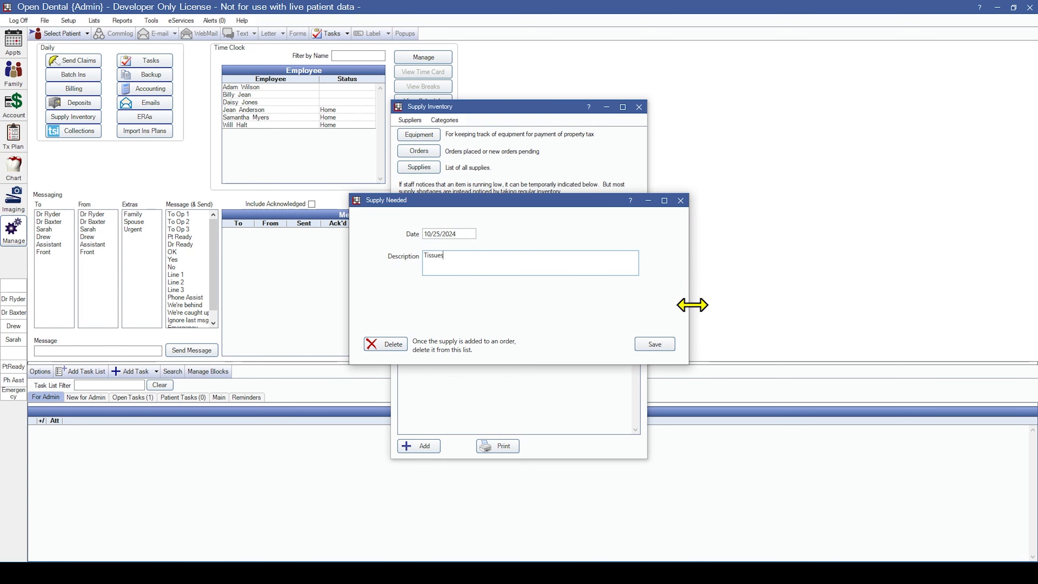
left_click(664, 344)
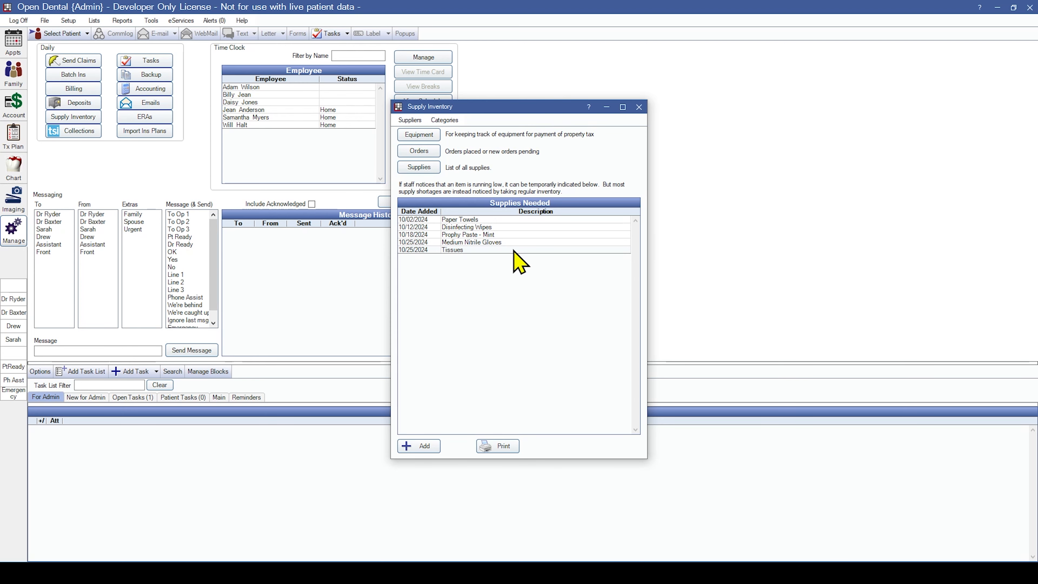
double_click(493, 220)
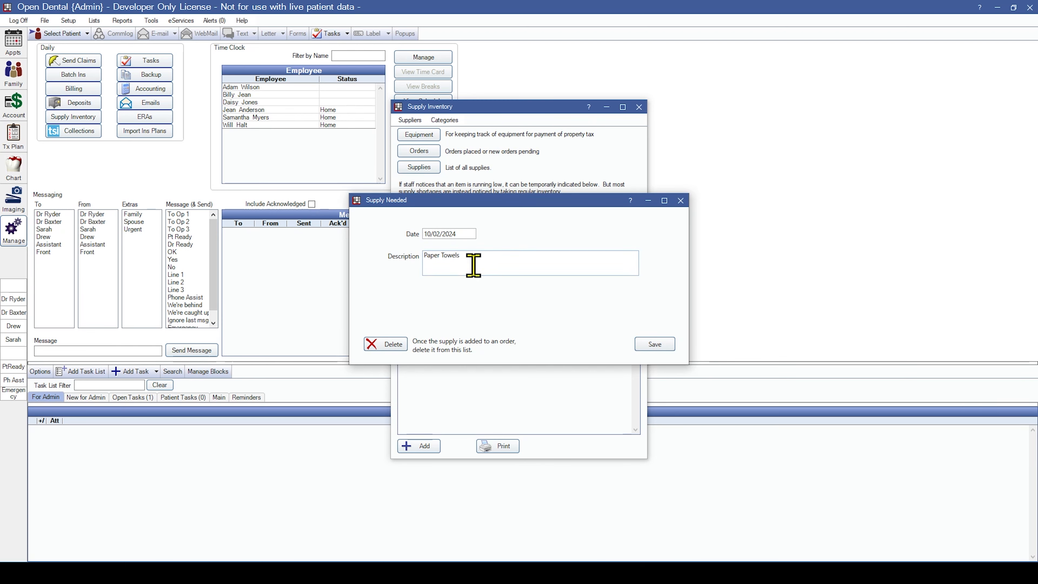
left_click(403, 345)
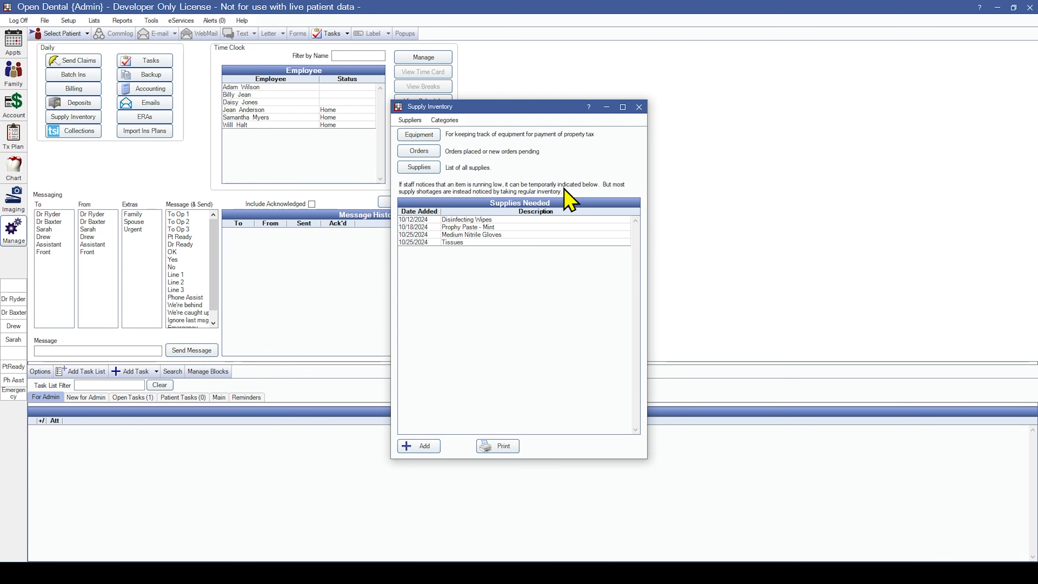
Create a supplier named 'All the Magazines' with its phone number and remaining details, and save it.
left_click(410, 120)
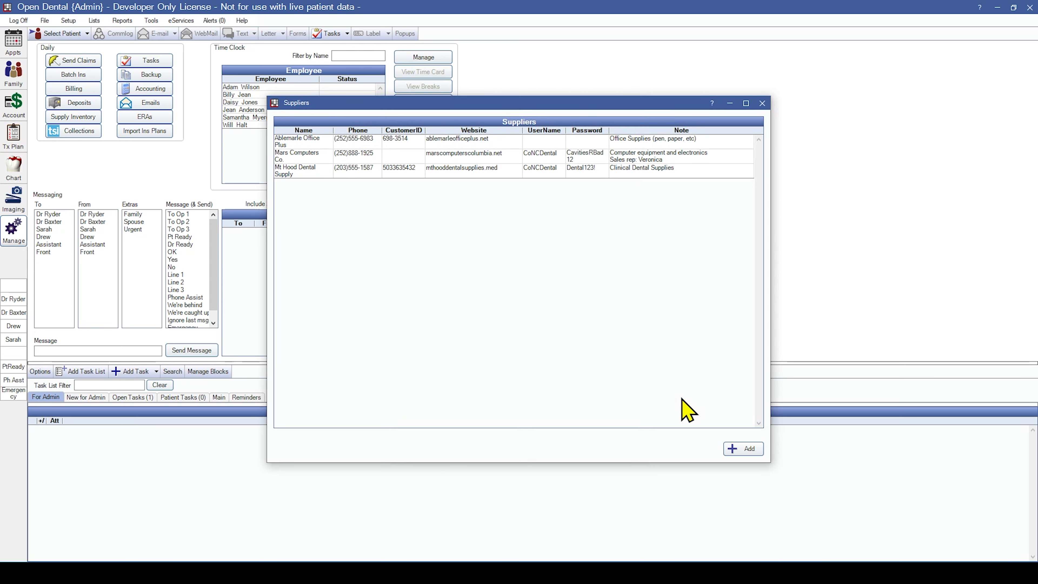
left_click(748, 450)
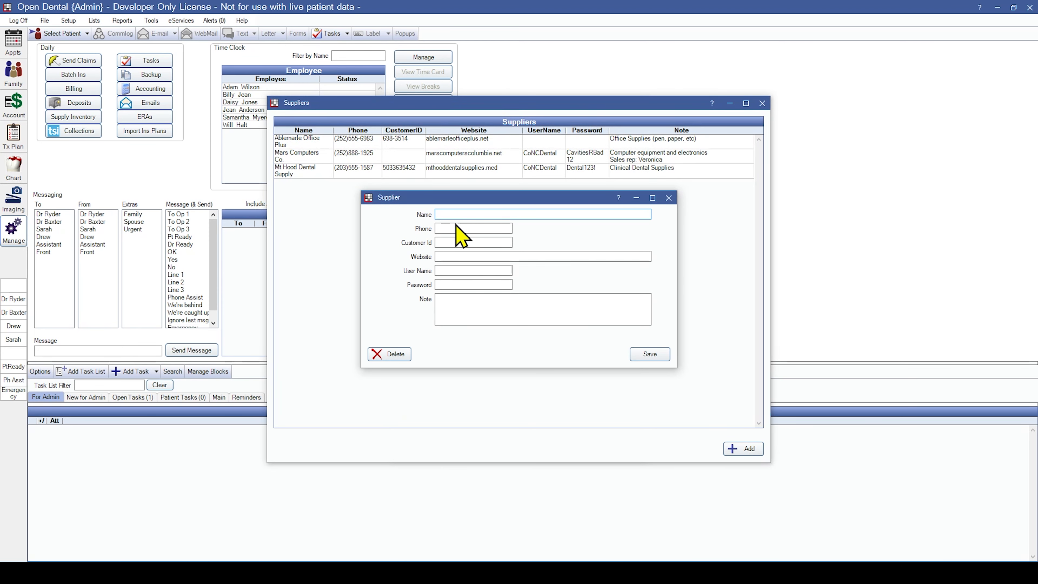
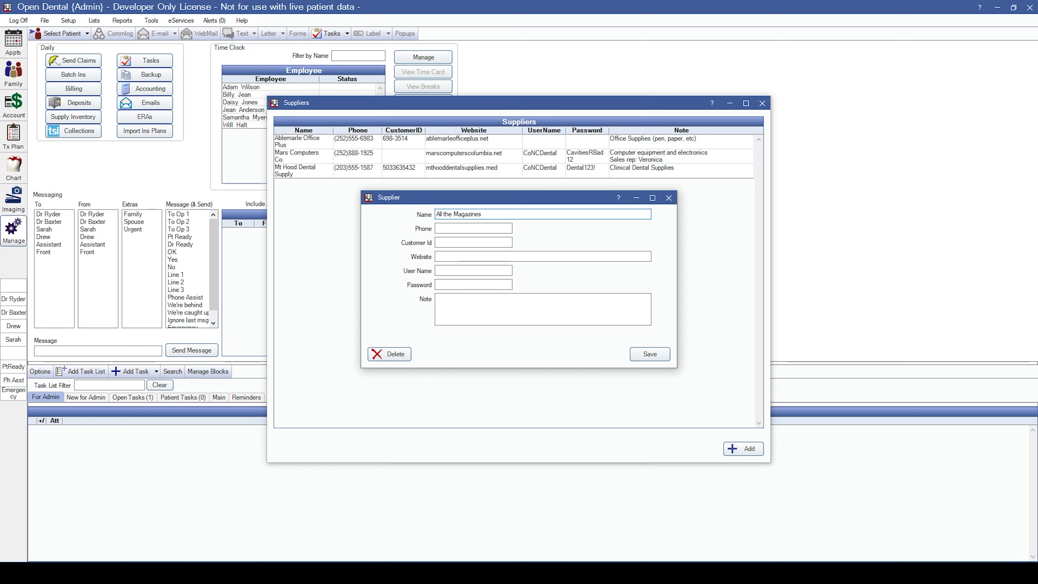
key("Tab")
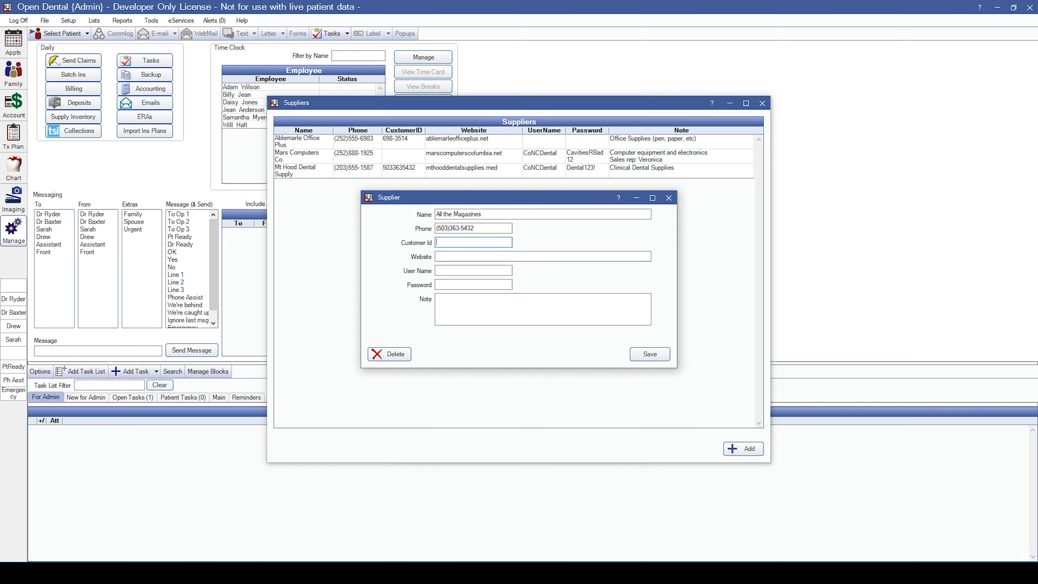
key("Tab")
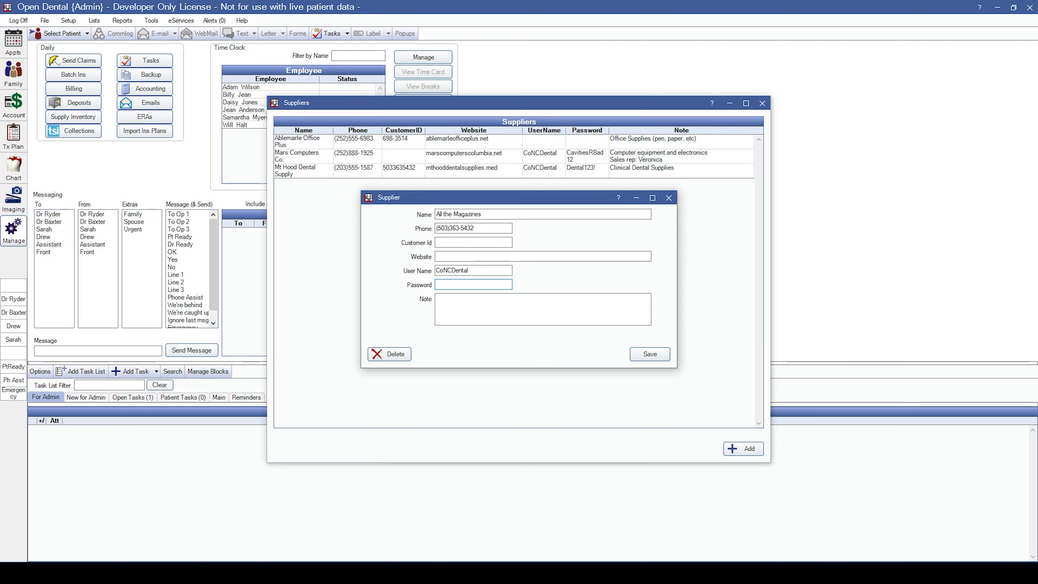
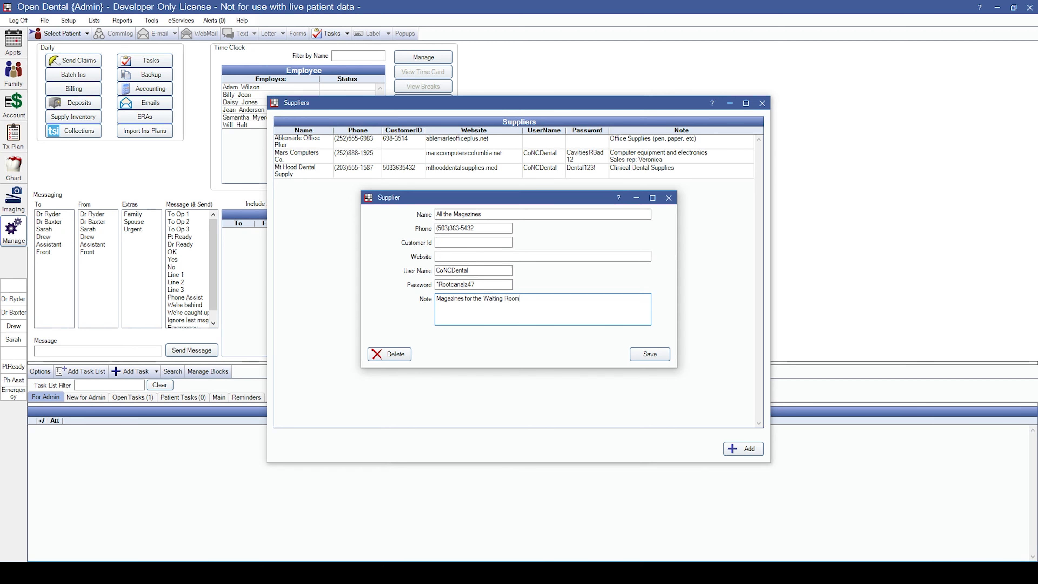
left_click(650, 354)
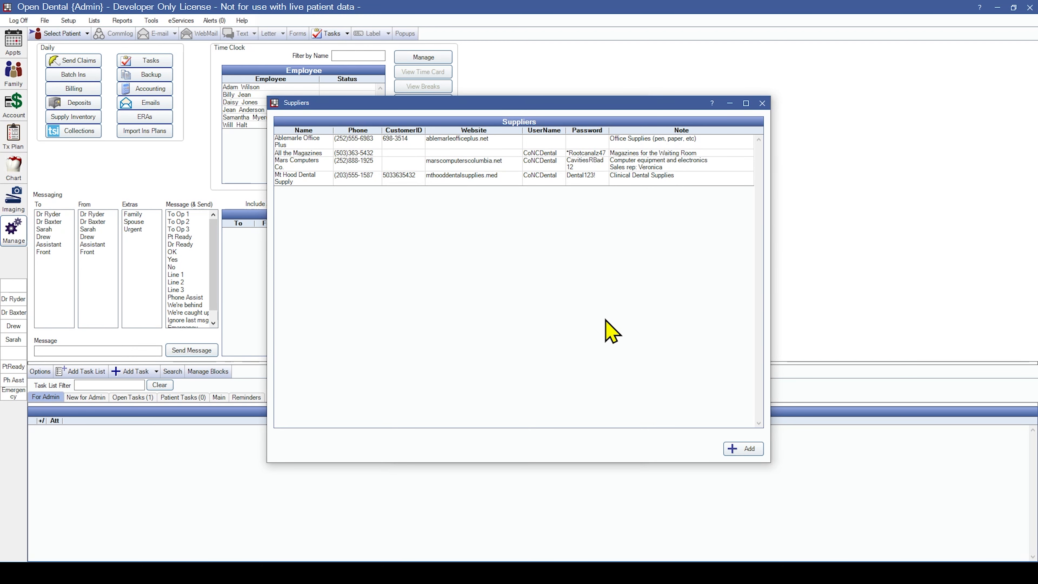
Delete the All the Magazines supplier and close the Suppliers list.
double_click(505, 155)
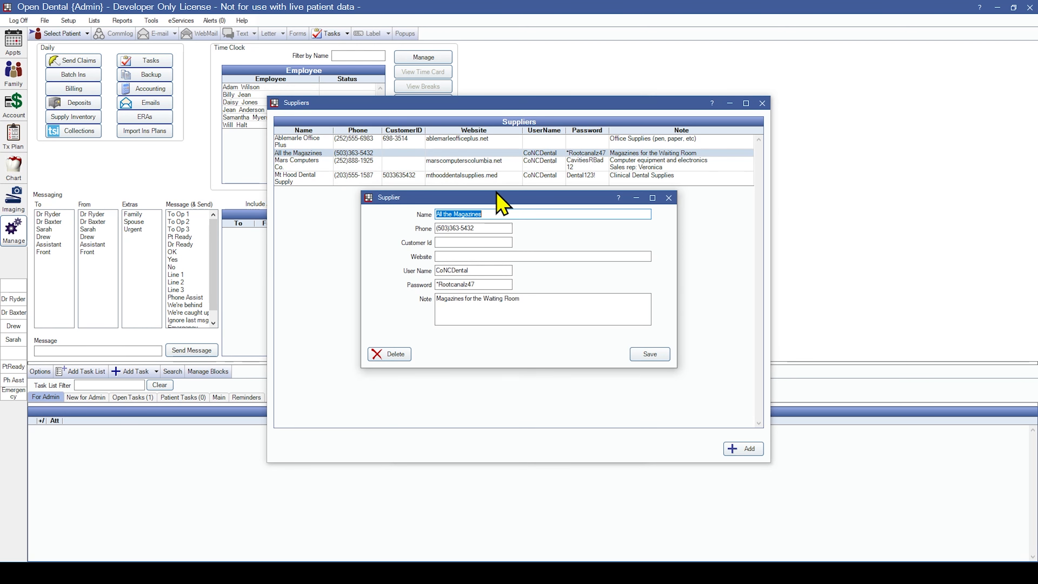
left_click(395, 355)
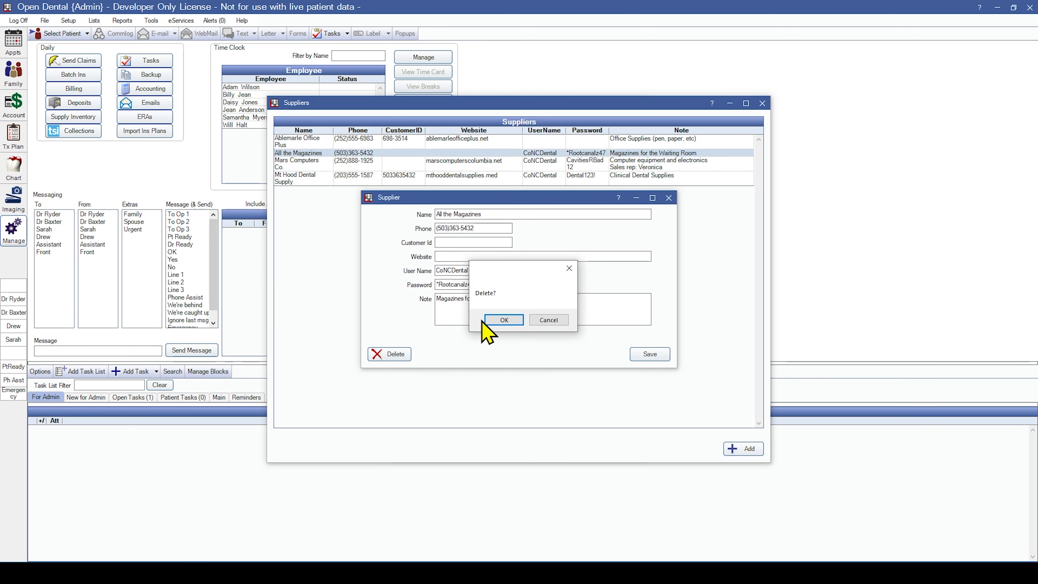
left_click(491, 320)
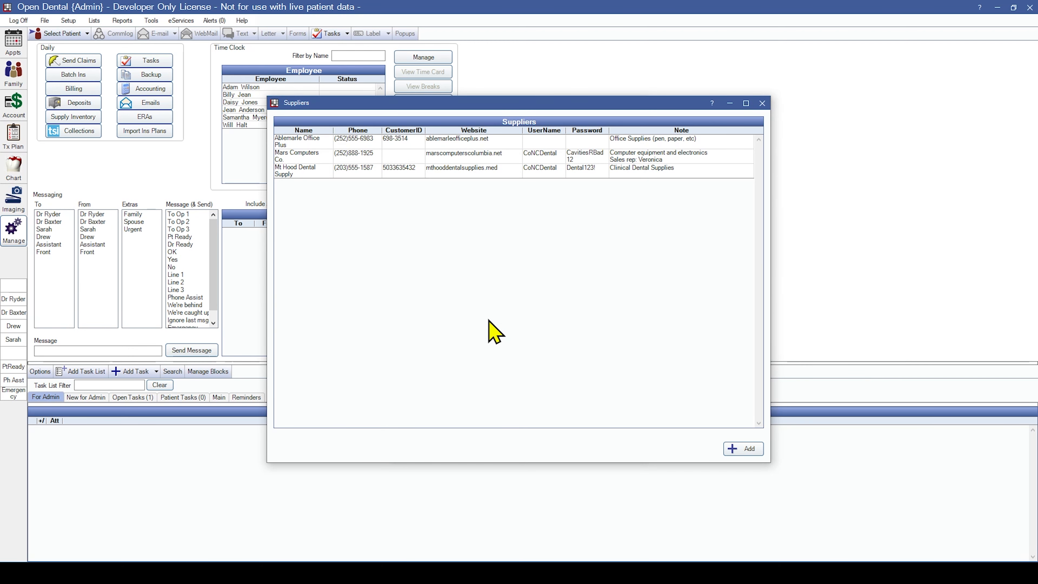
key("Escape")
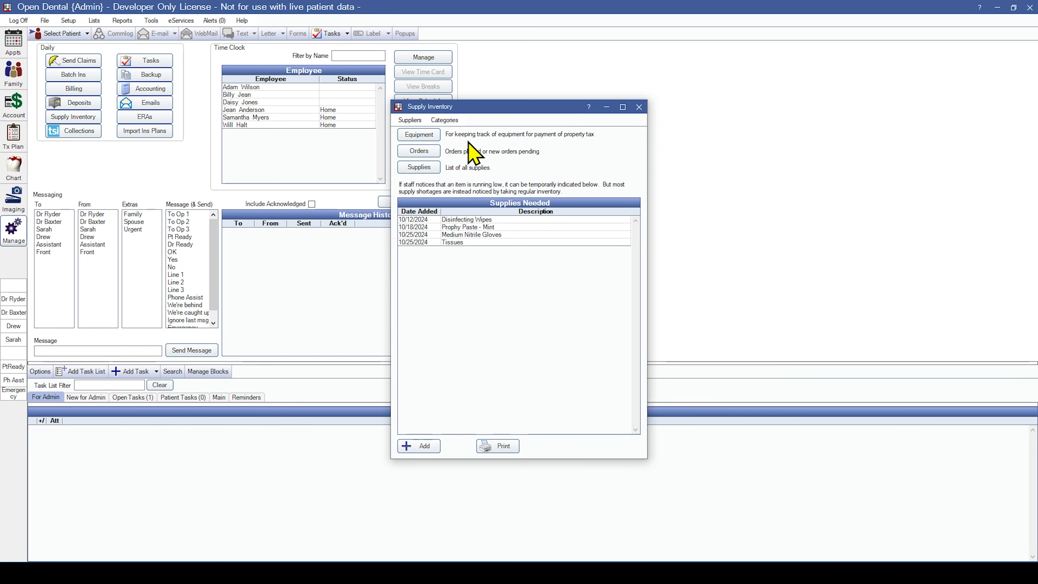
Add a 'Waiting Room' supply category in the Definitions window and close it.
left_click(445, 121)
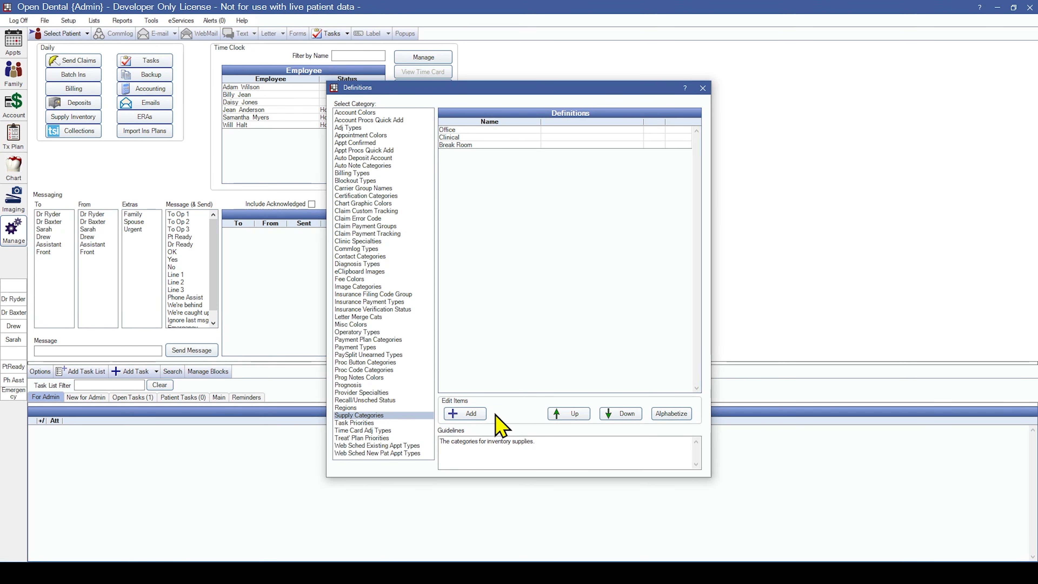
left_click(474, 416)
type("Waiting Room")
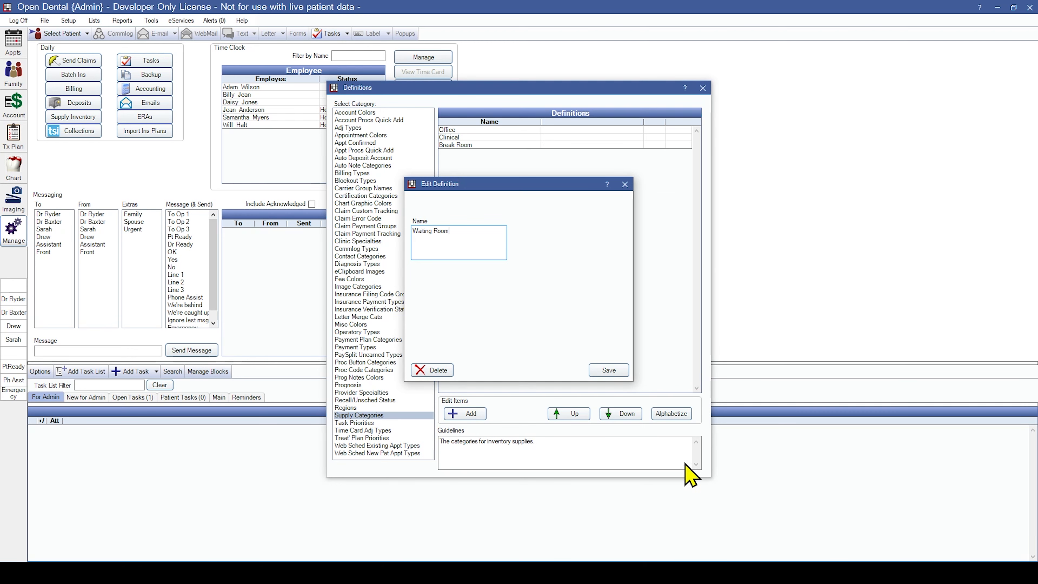
left_click(614, 372)
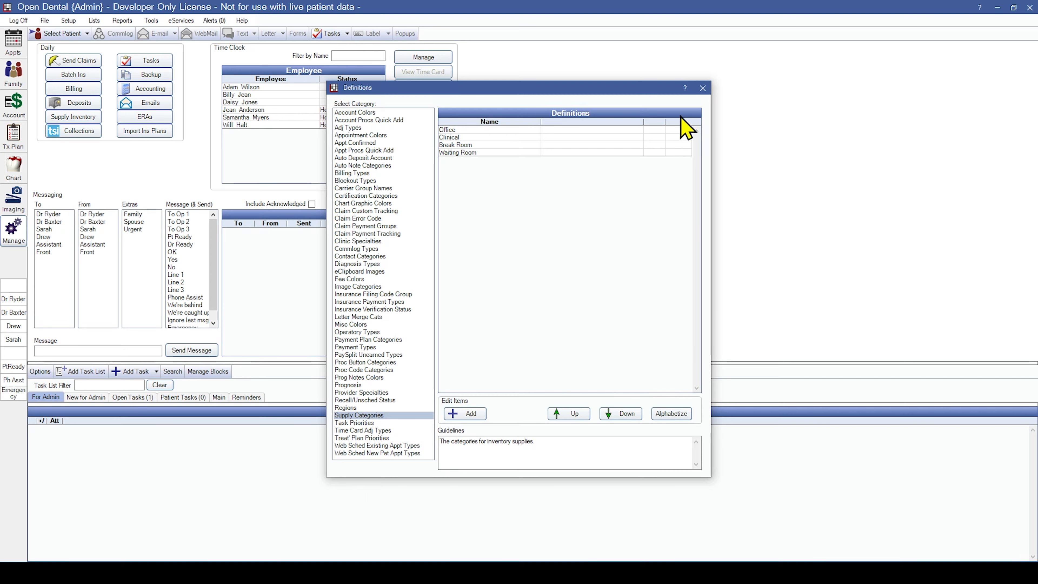
left_click(702, 88)
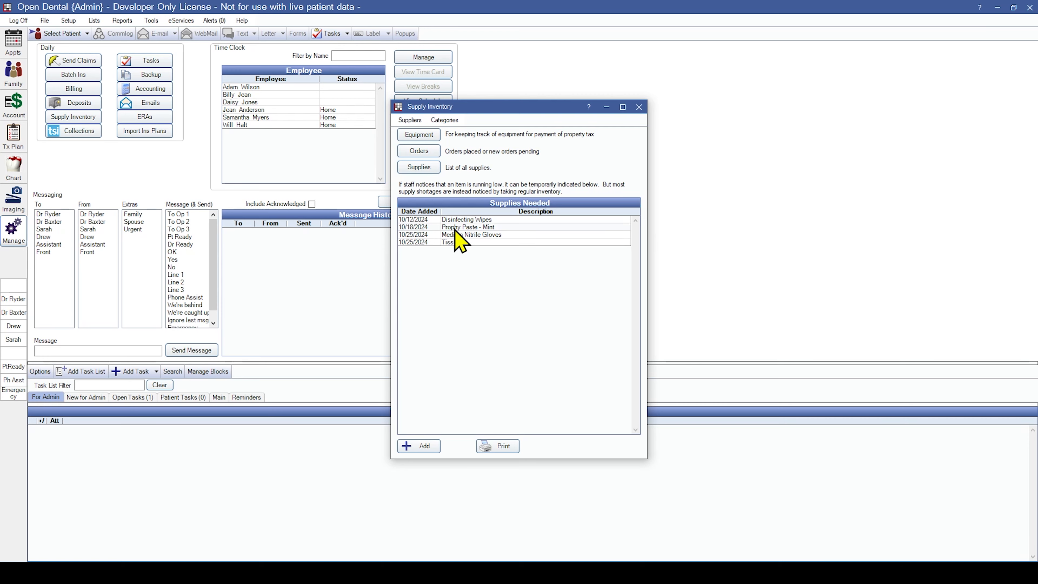
Open the Supplies list, view the staples supply unchanged, and filter to Mt Hood Dental Supply.
left_click(420, 167)
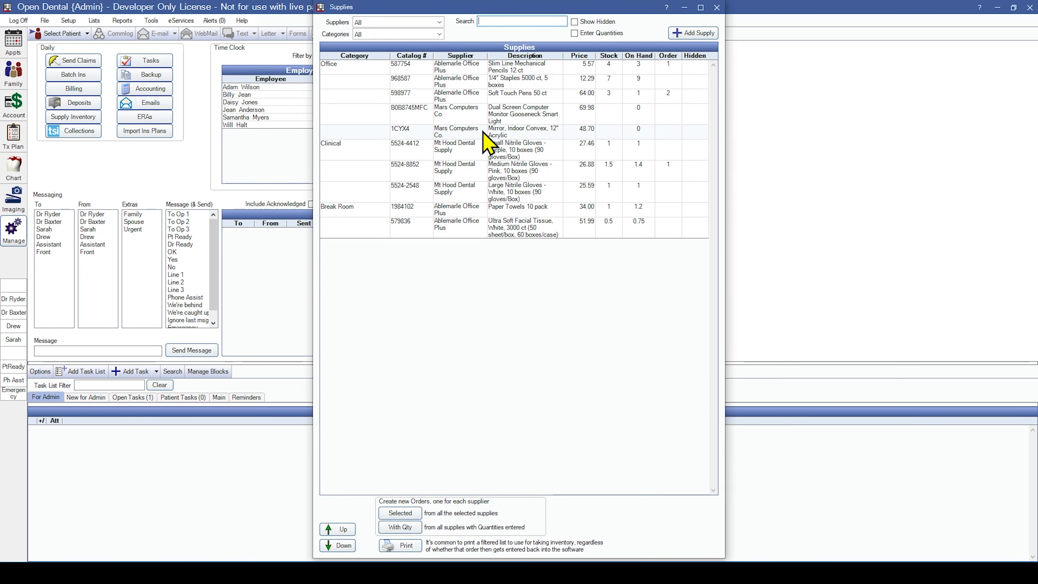
double_click(511, 82)
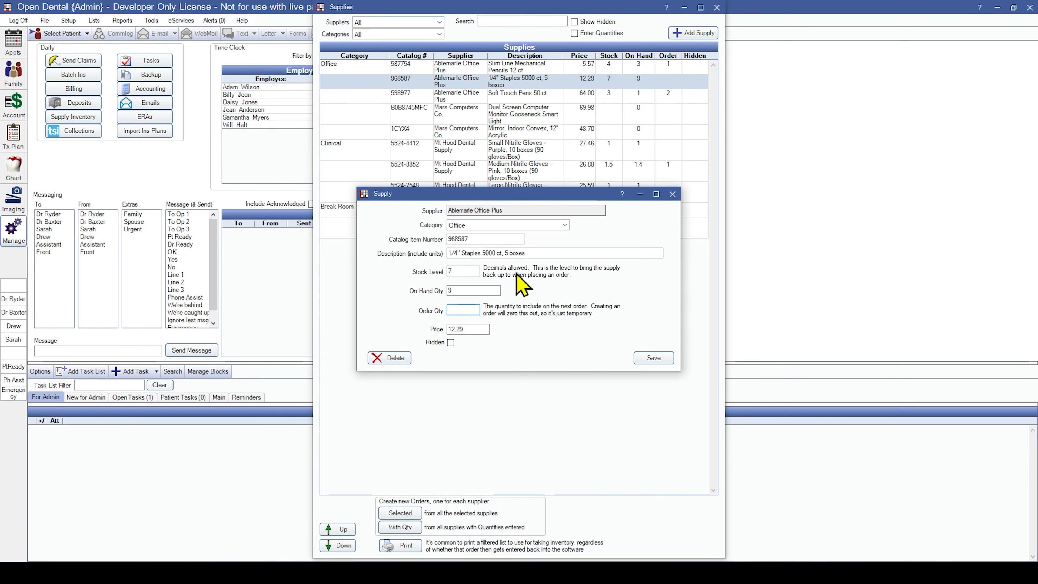
left_click(650, 359)
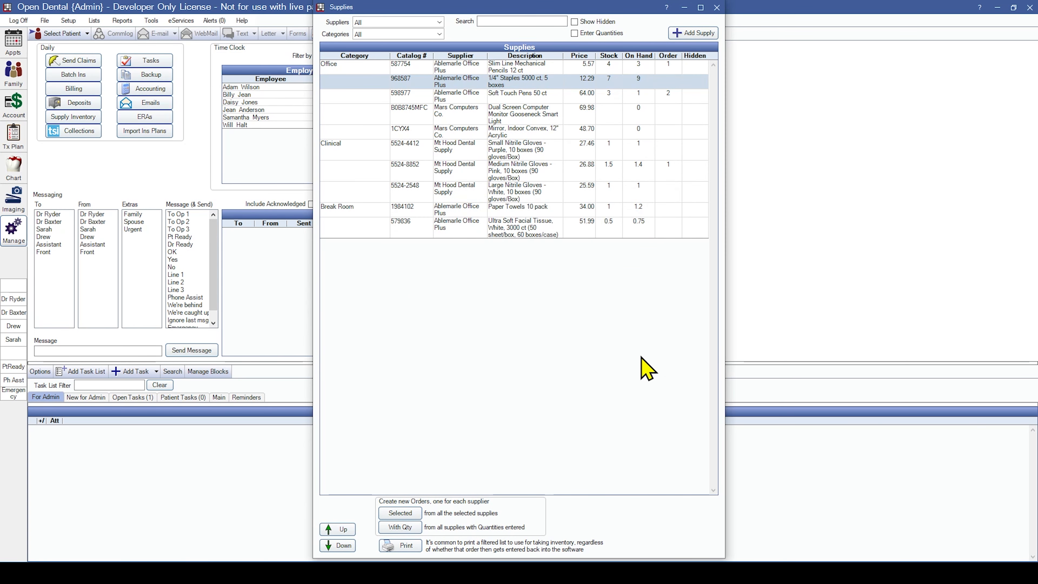
left_click(413, 24)
left_click(413, 54)
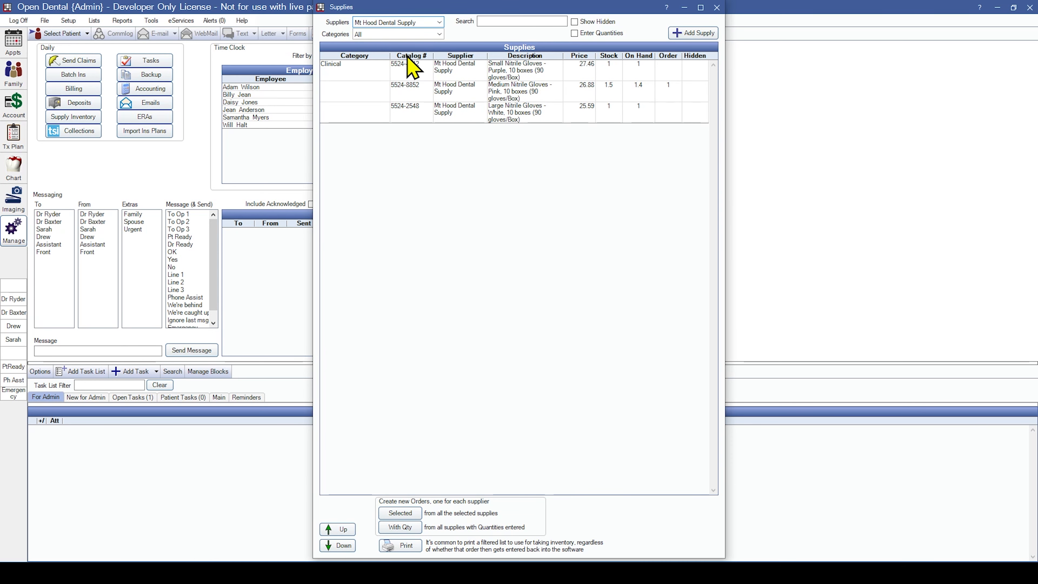
left_click(689, 34)
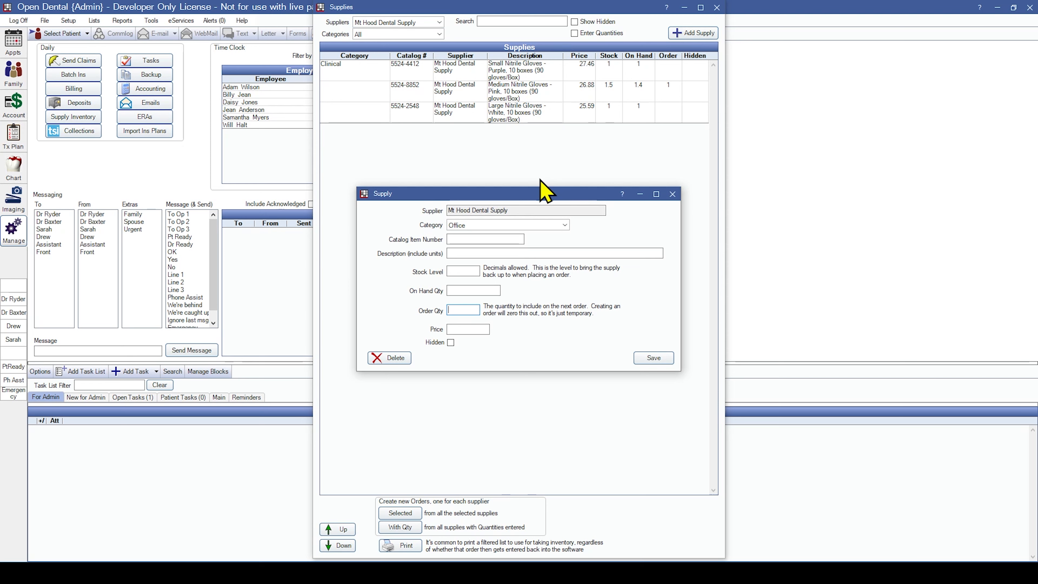
Set the new supply's category to Clinical, catalog number 54896-96, and paste the black nitrile gloves description.
left_click_drag(527, 212, 440, 211)
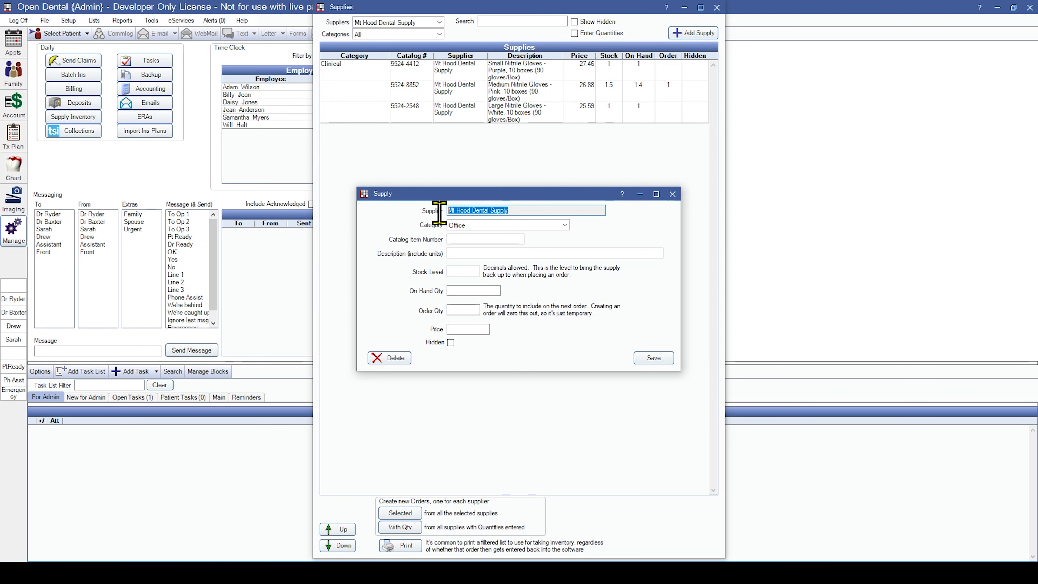
left_click(541, 212)
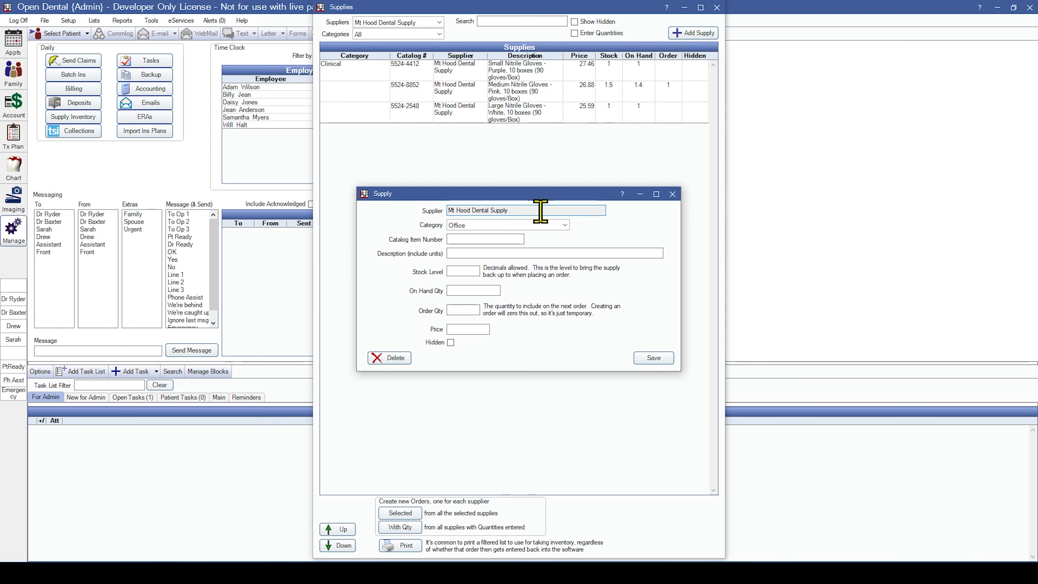
left_click(554, 226)
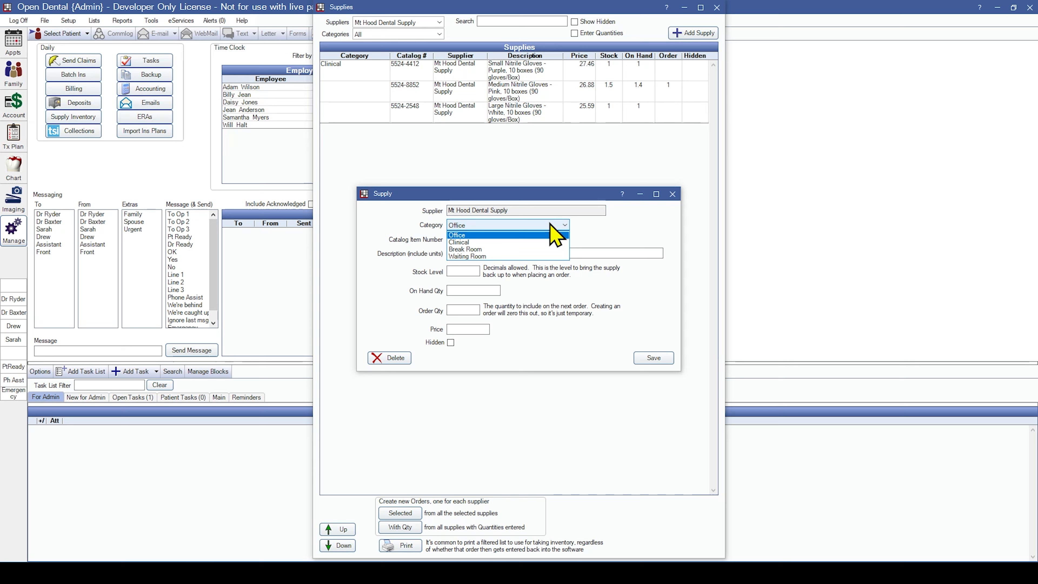
left_click(532, 242)
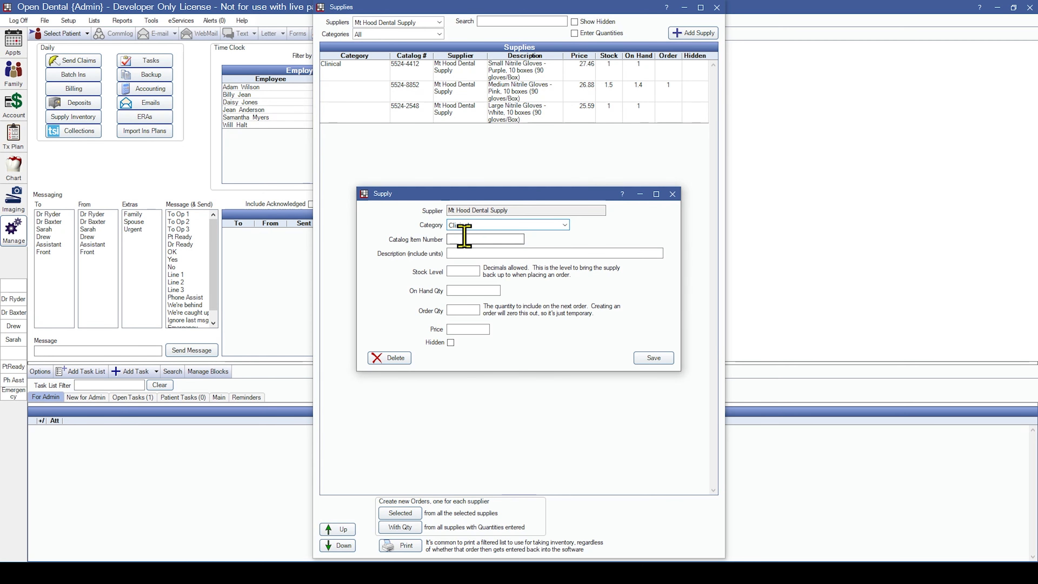
left_click(464, 239)
type("54896-96")
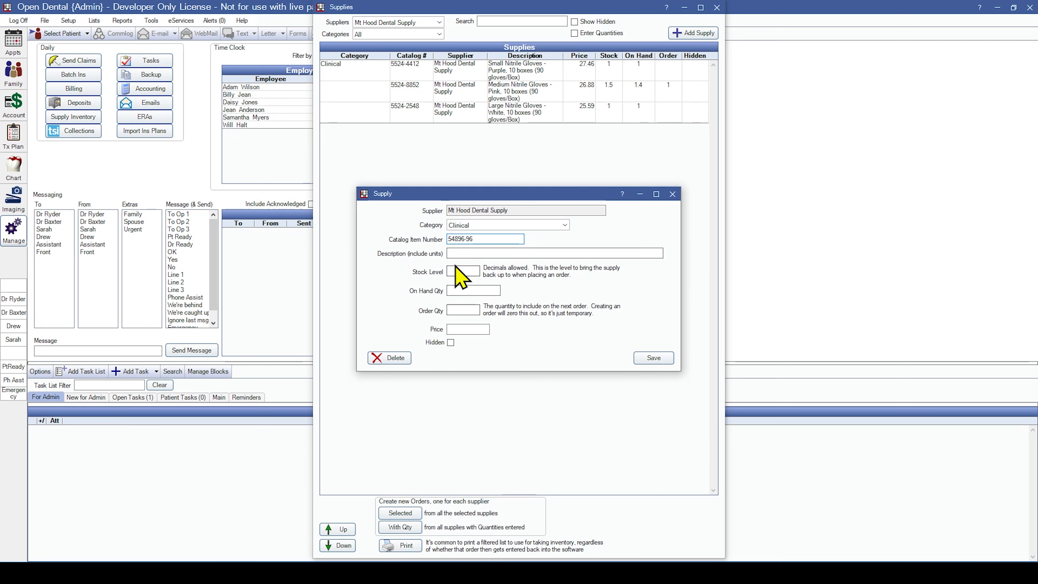
left_click(463, 255)
type("Extra Large Nitrile Gloves - Black, 10 boxes (90 gloves/Box)")
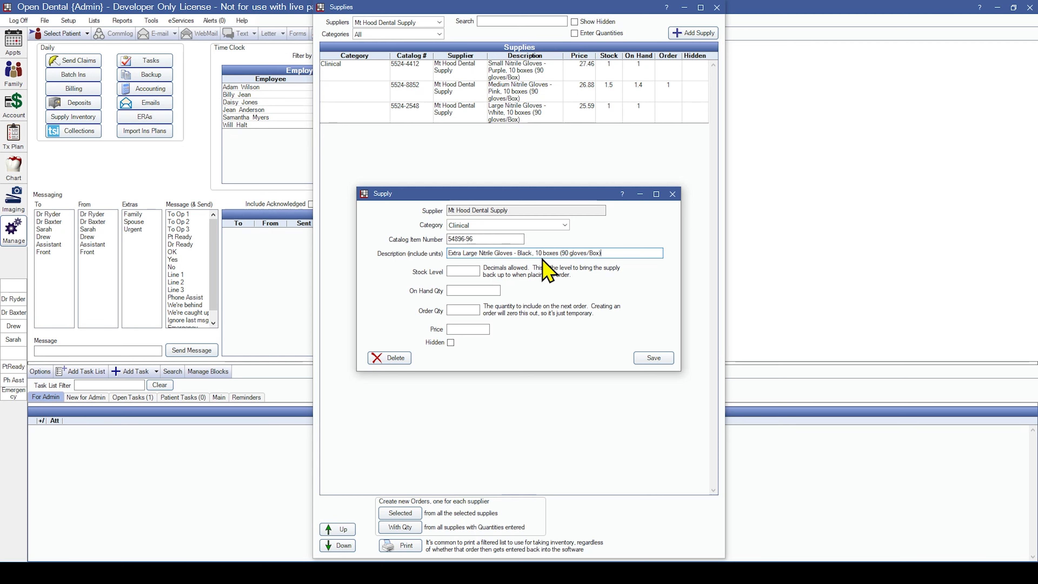
left_click_drag(534, 254, 601, 253)
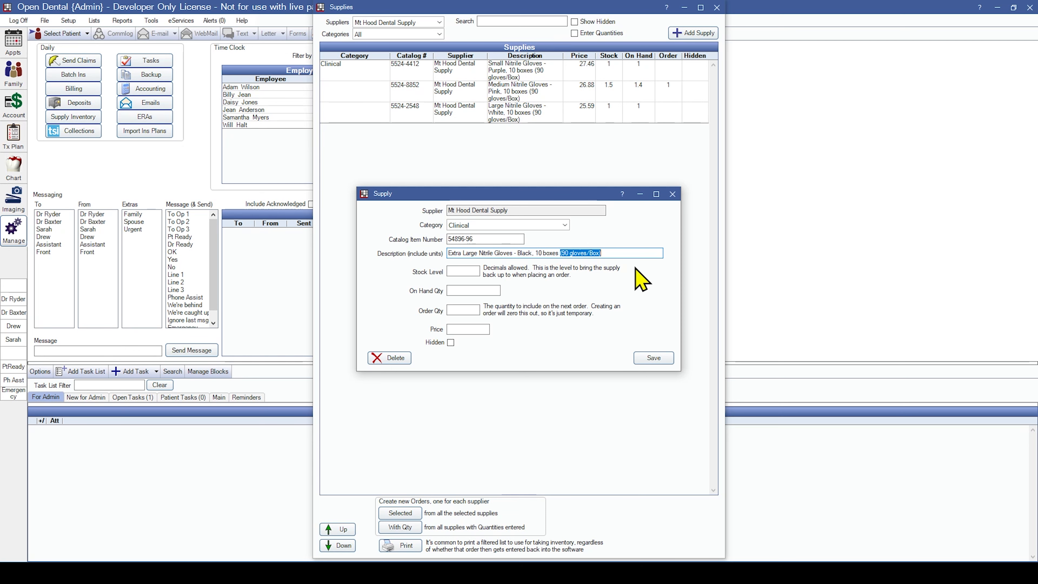
left_click(632, 255)
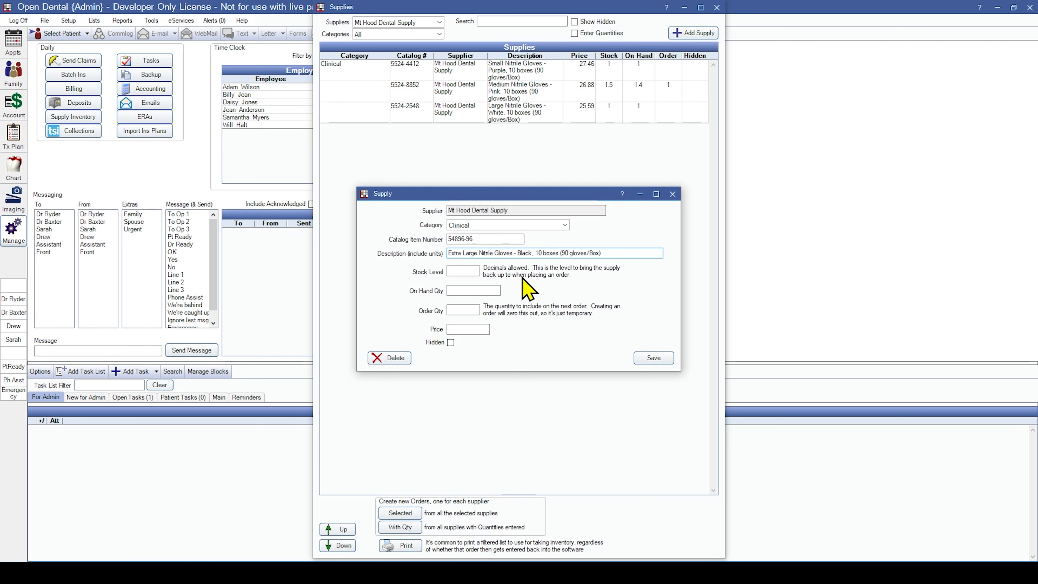
left_click(464, 271)
Enter stock level 1.5, on-hand 1, order quantity 1 and price 25.75, then save.
type("1.5")
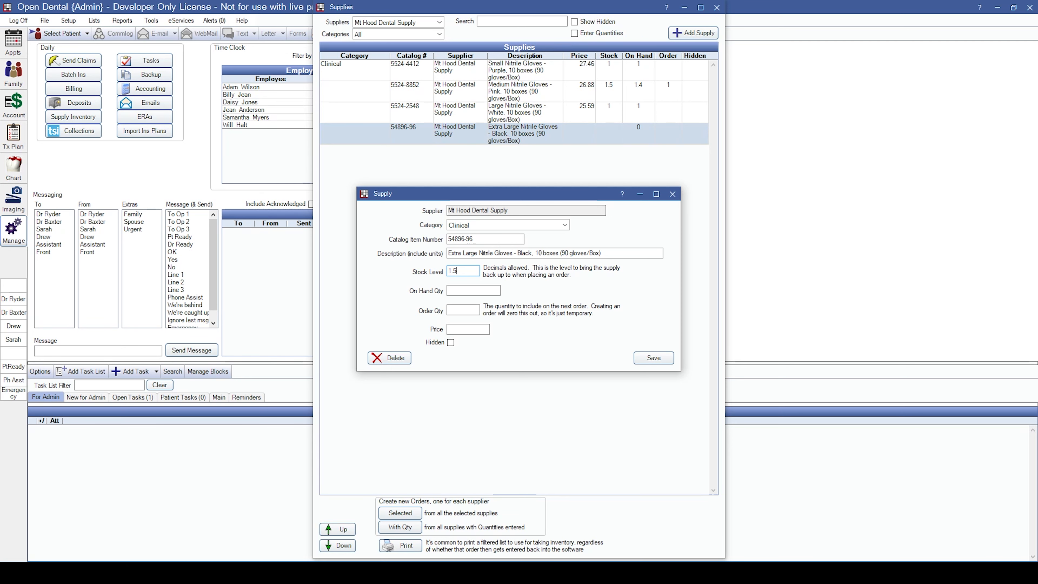
left_click(462, 289)
type("1")
left_click(474, 309)
type("1")
type("25.75")
left_click(654, 358)
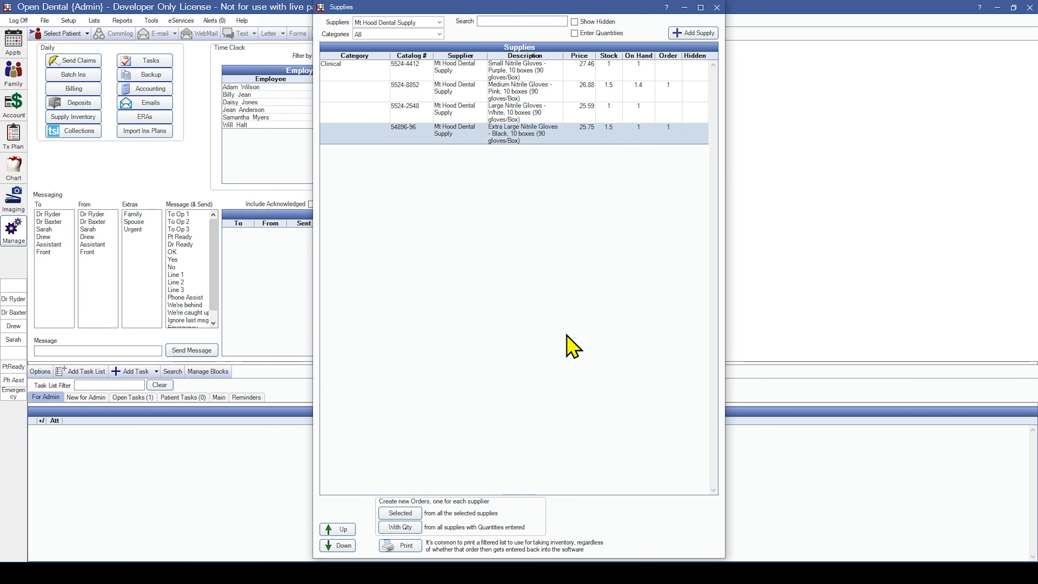
double_click(526, 139)
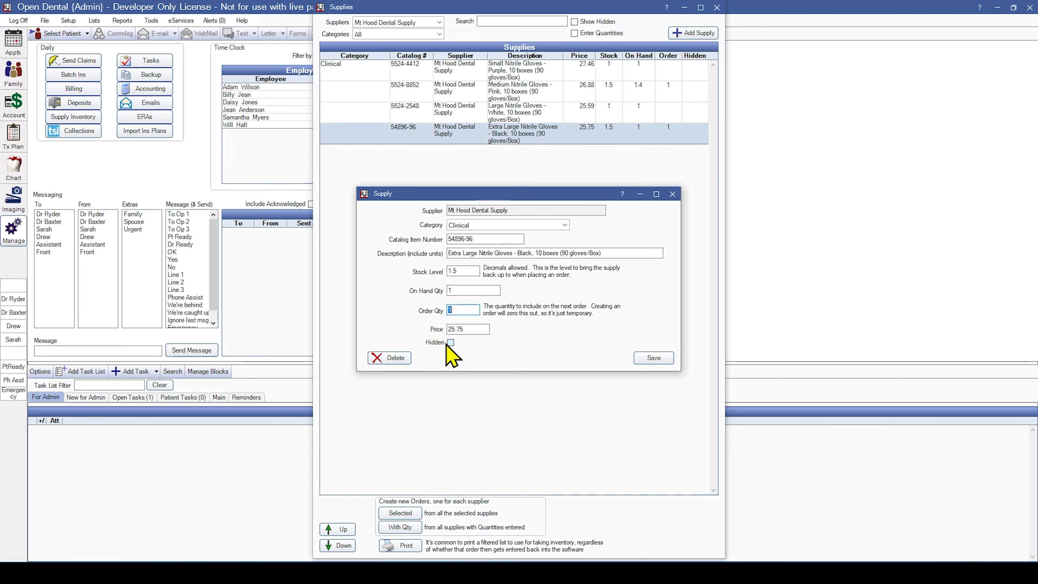
left_click(653, 358)
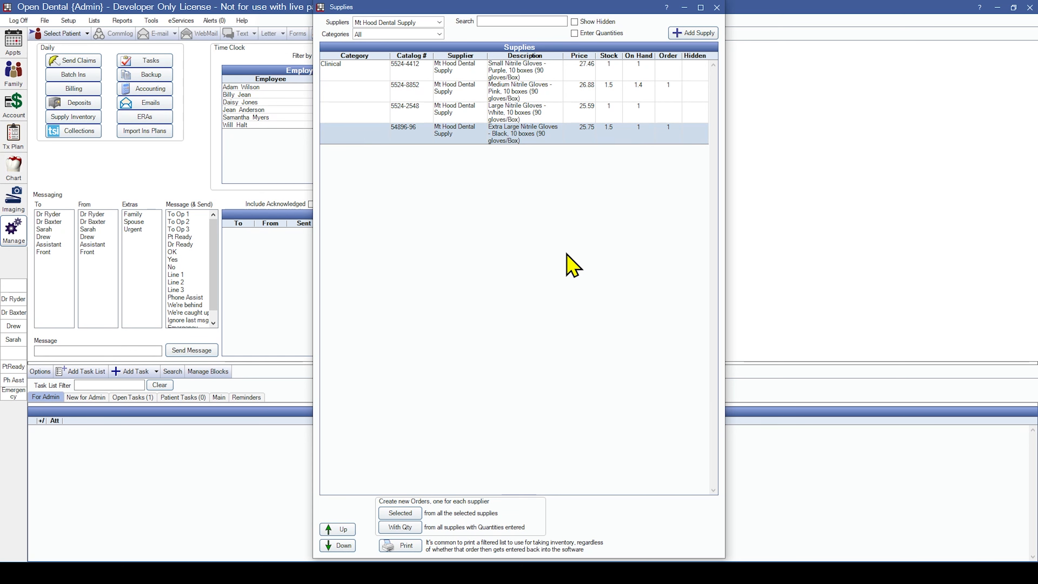
Show all suppliers and reorder the gloves to Medium, Extra Large, Large, Small.
left_click(384, 23)
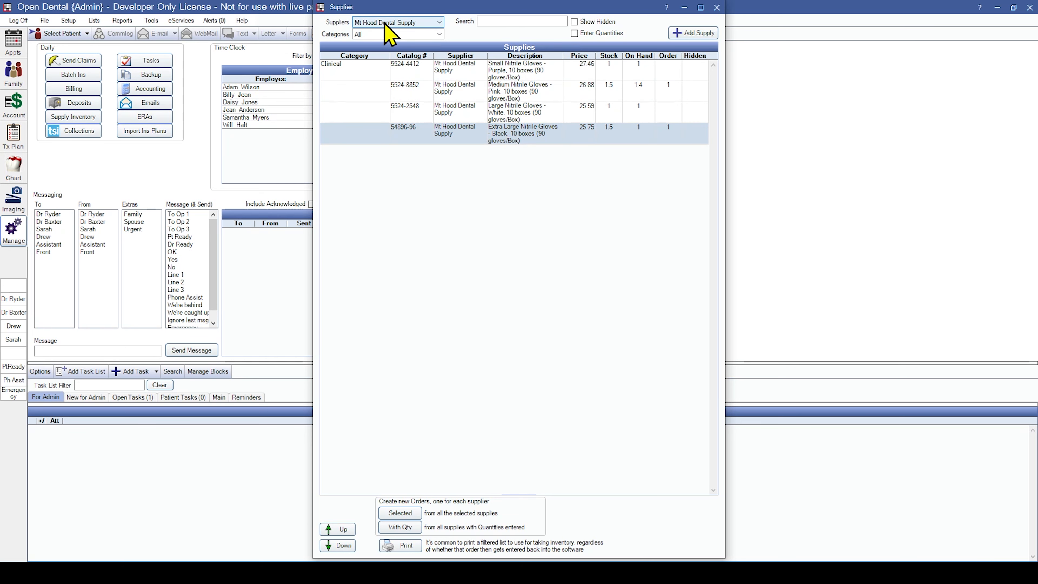
left_click(381, 32)
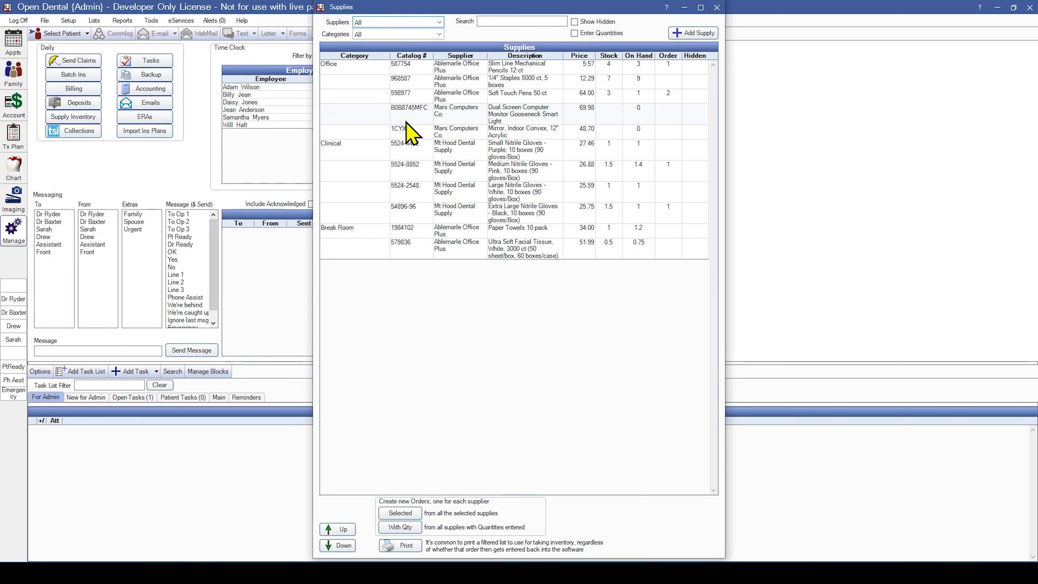
left_click(511, 216)
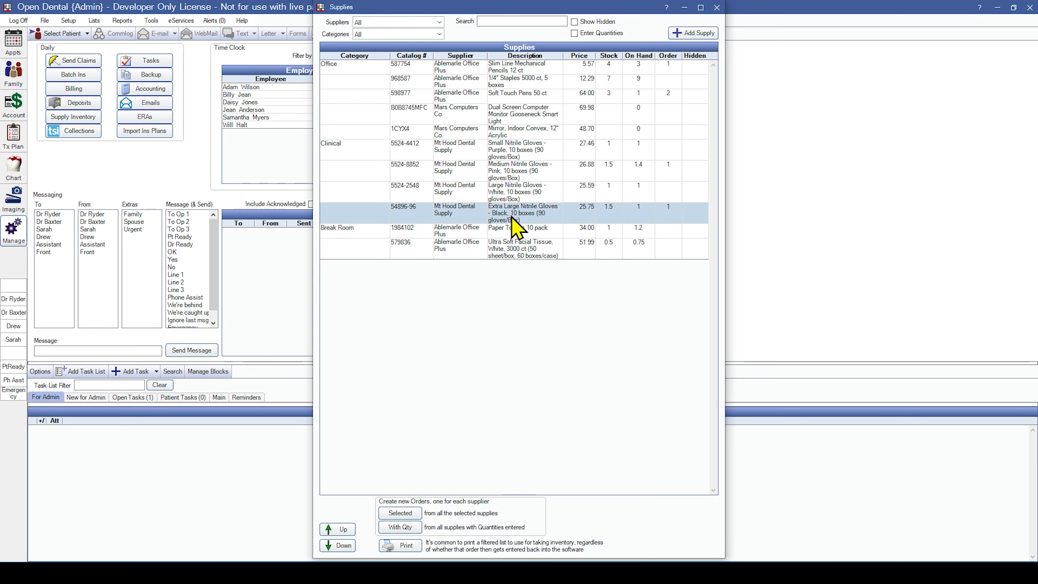
left_click(519, 201, "ctrl")
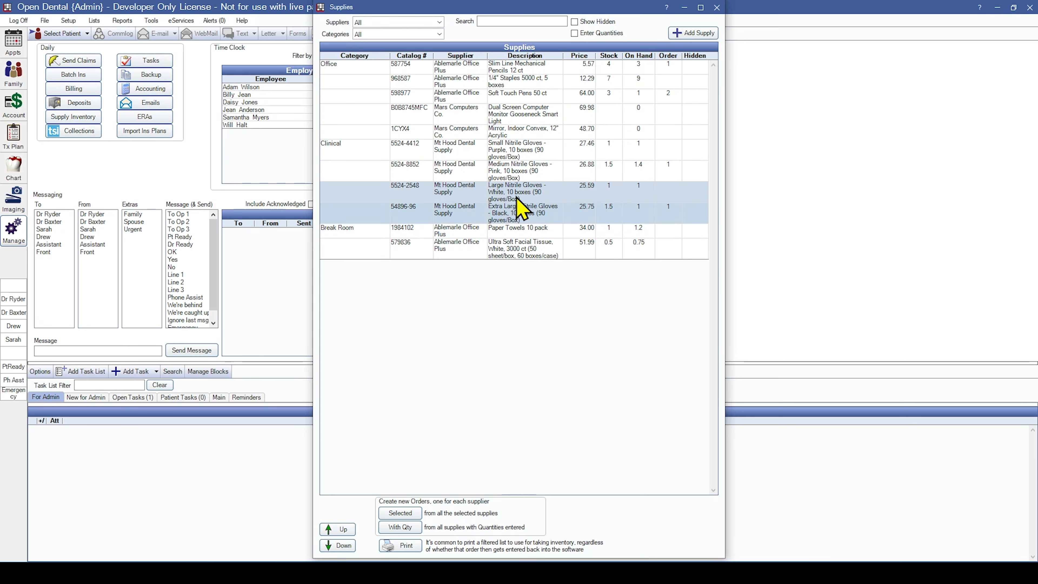
left_click(343, 530)
left_click(343, 530)
left_click(342, 545)
left_click(341, 545)
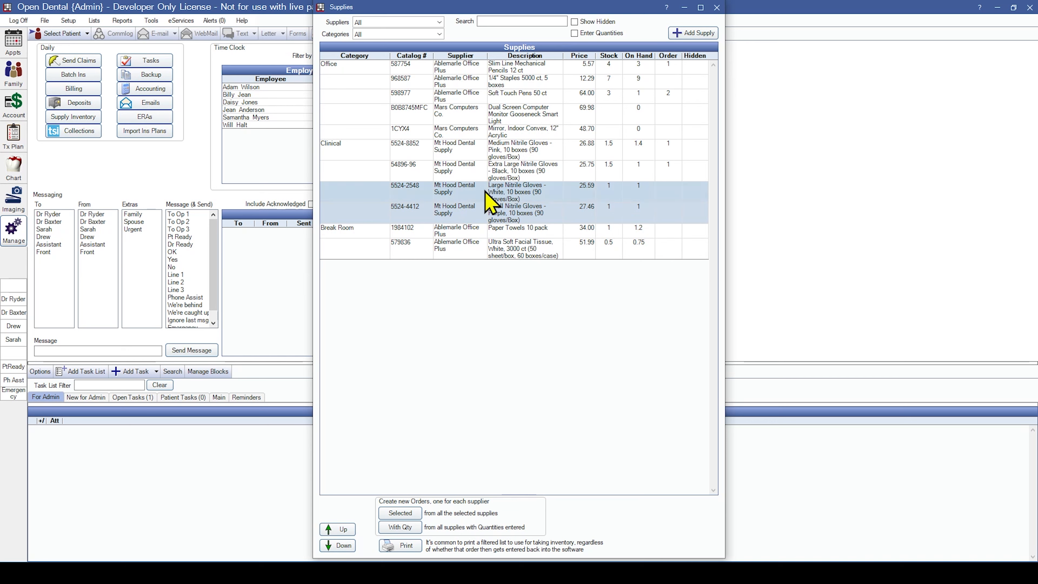
Filter the supplies list to Ablemarle Office Plus, then to the Office category.
left_click(409, 23)
left_click(409, 39)
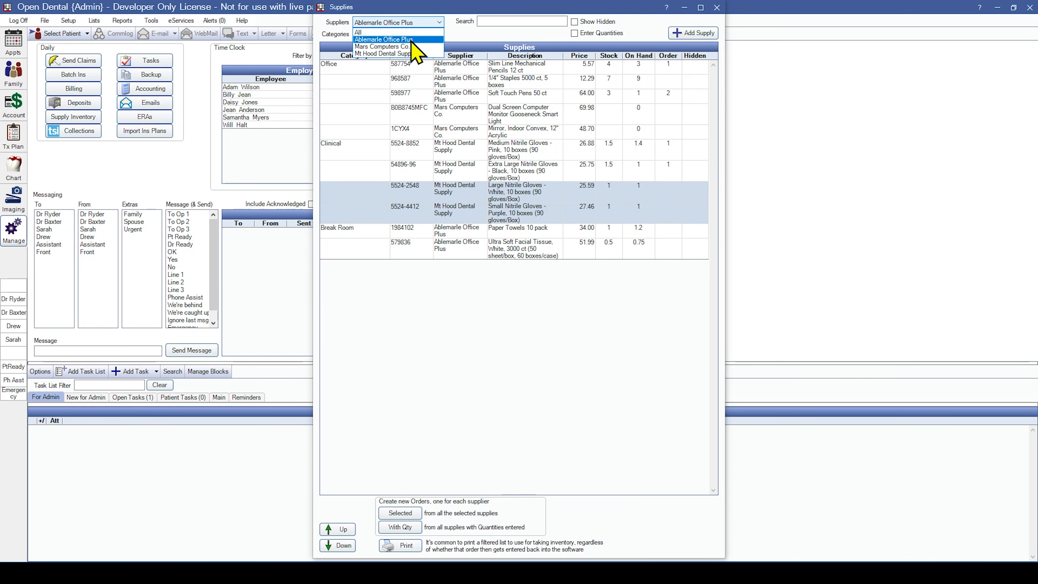
left_click(413, 36)
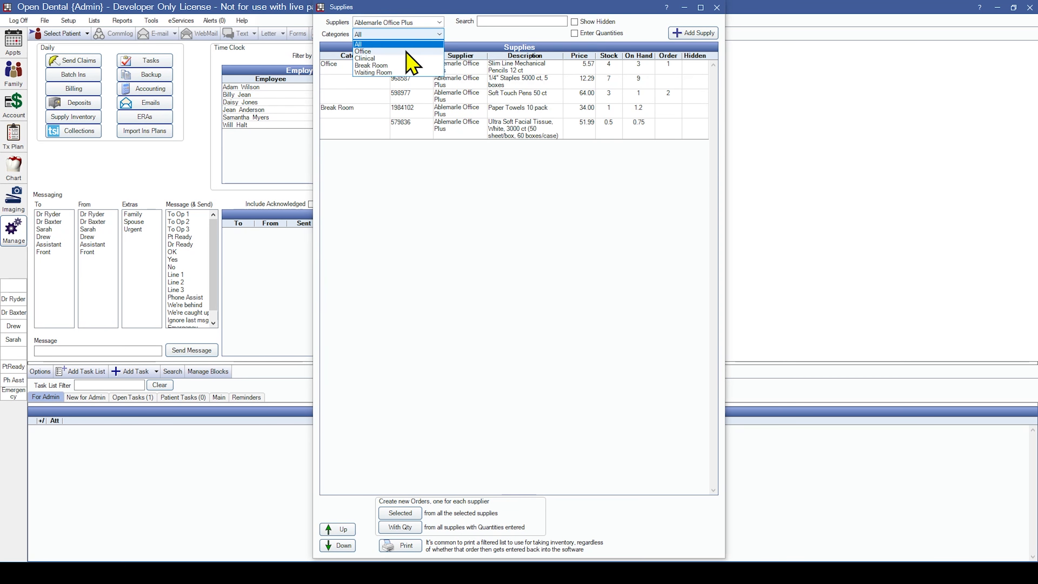
left_click(411, 52)
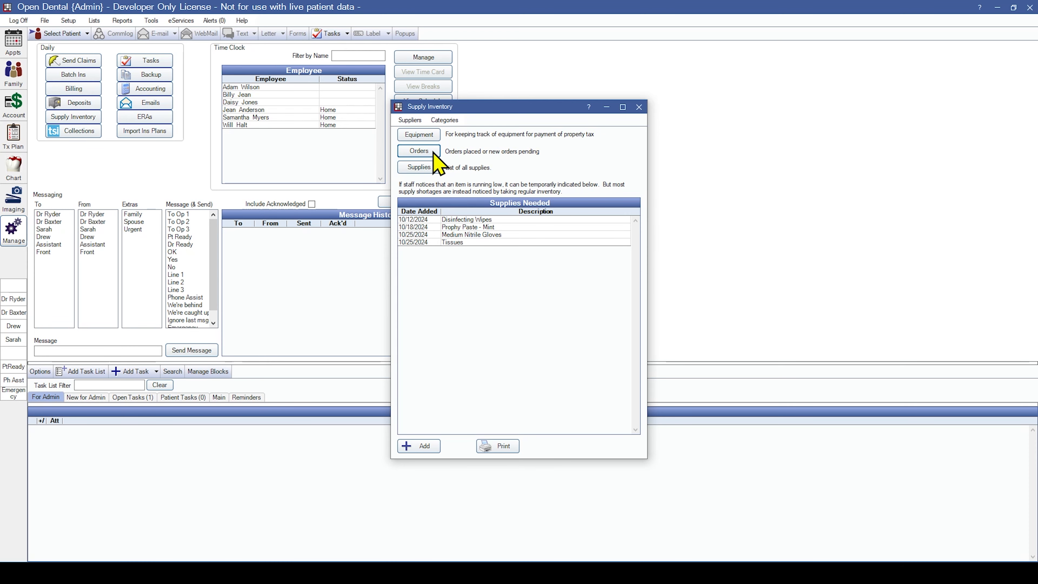
Start a new Mt Hood Dental Supply order containing Medium Pink and Large White Nitrile Gloves.
left_click(420, 151)
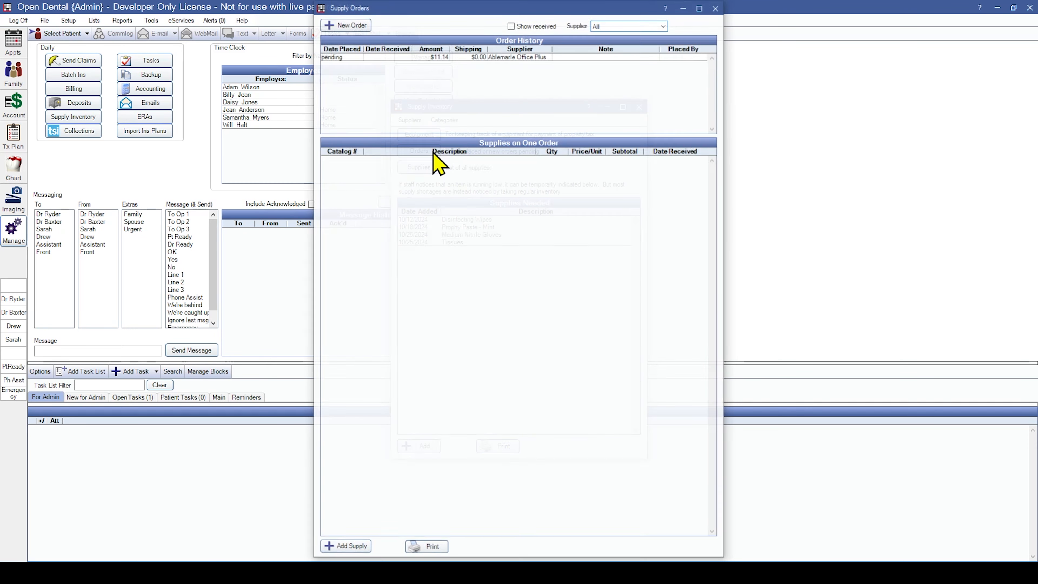
left_click(648, 25)
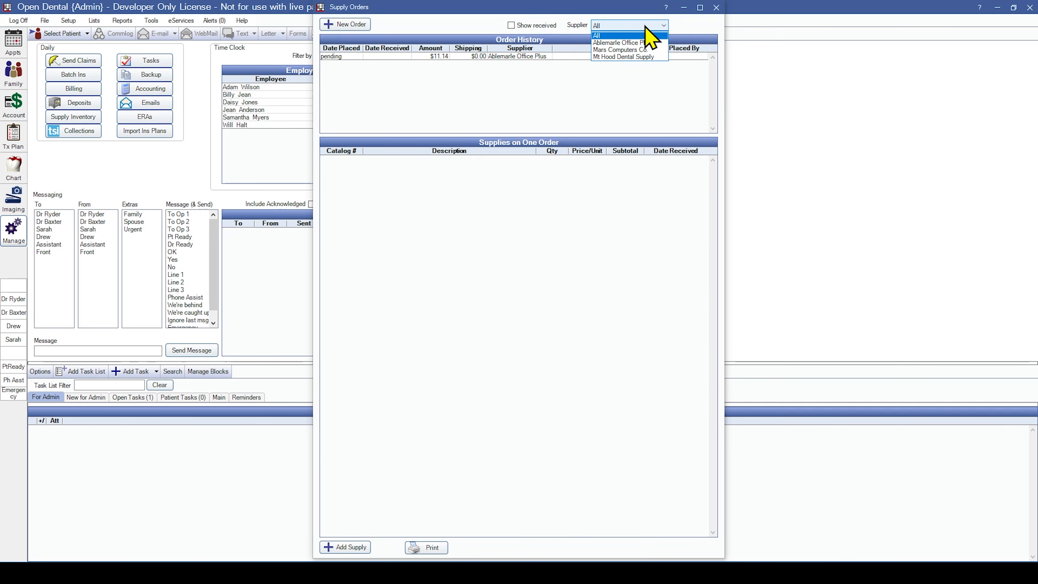
left_click(637, 57)
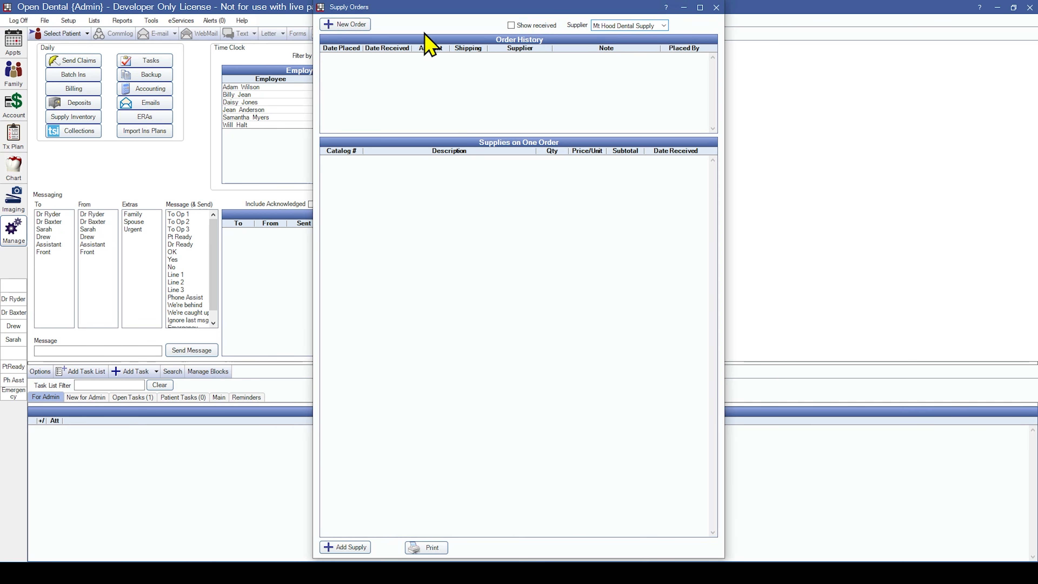
left_click(350, 25)
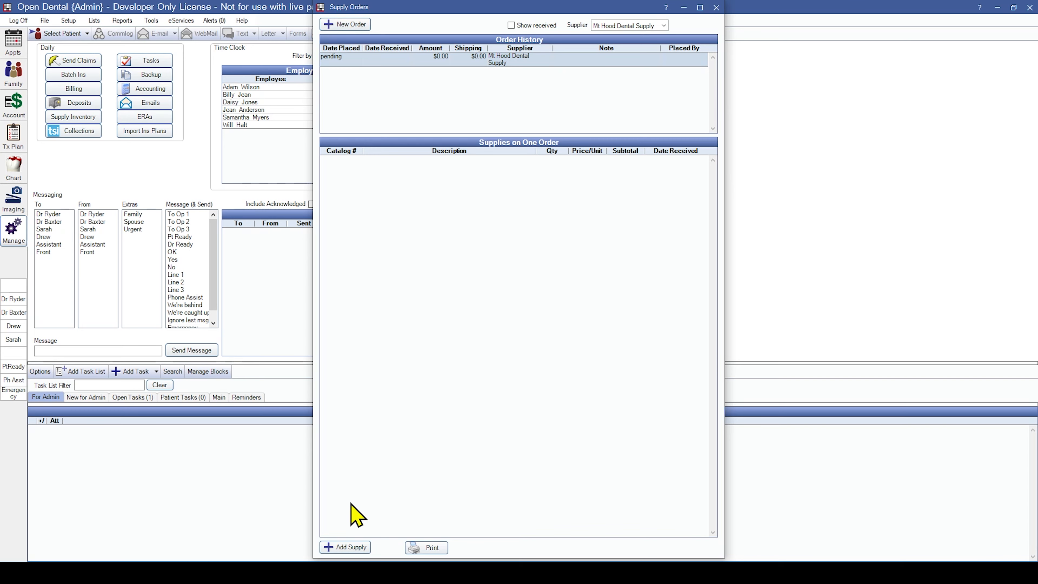
left_click(342, 548)
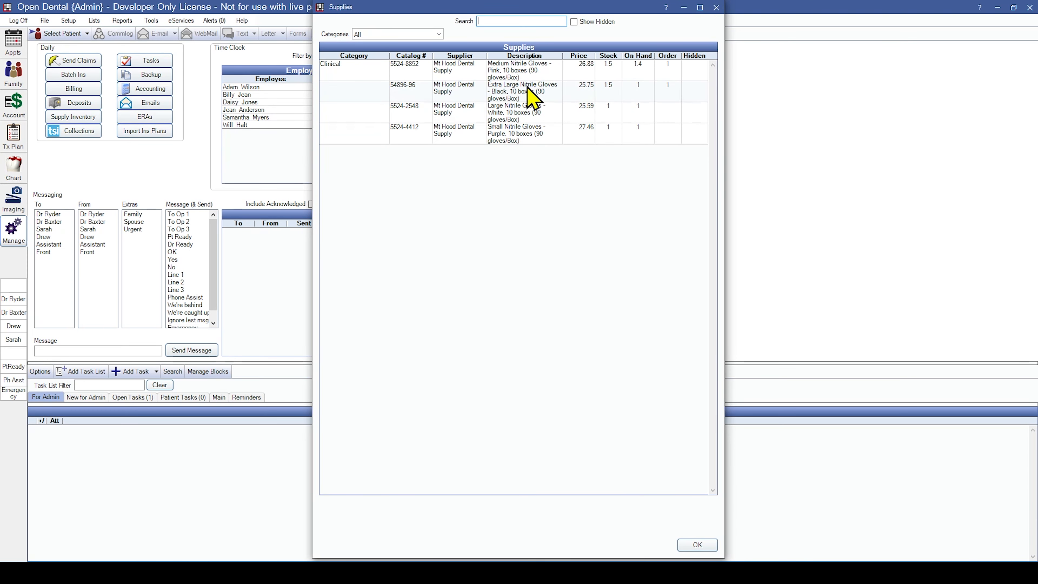
left_click(529, 79)
left_click(696, 546)
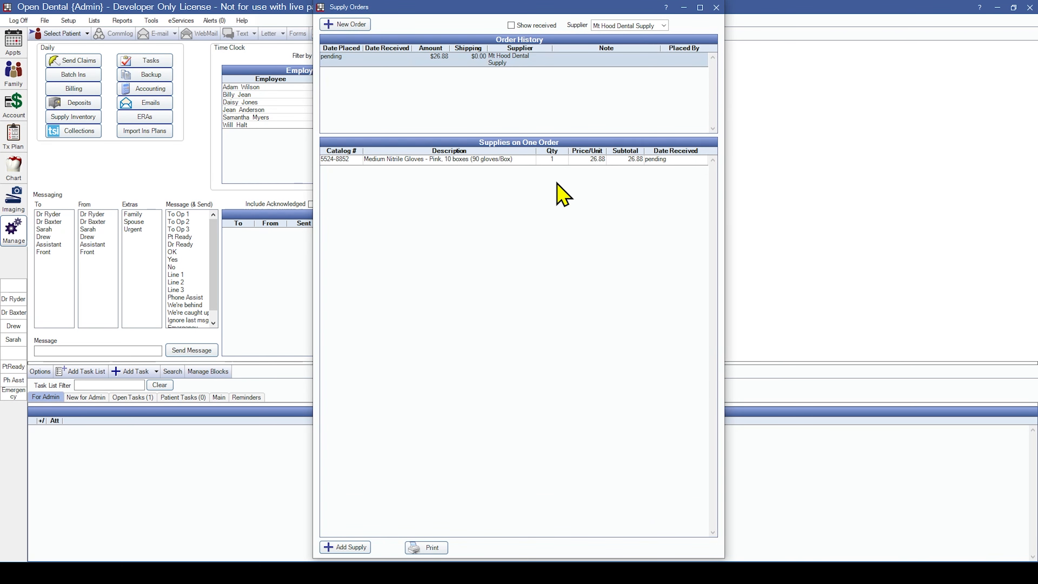
left_click(351, 548)
left_click(533, 112)
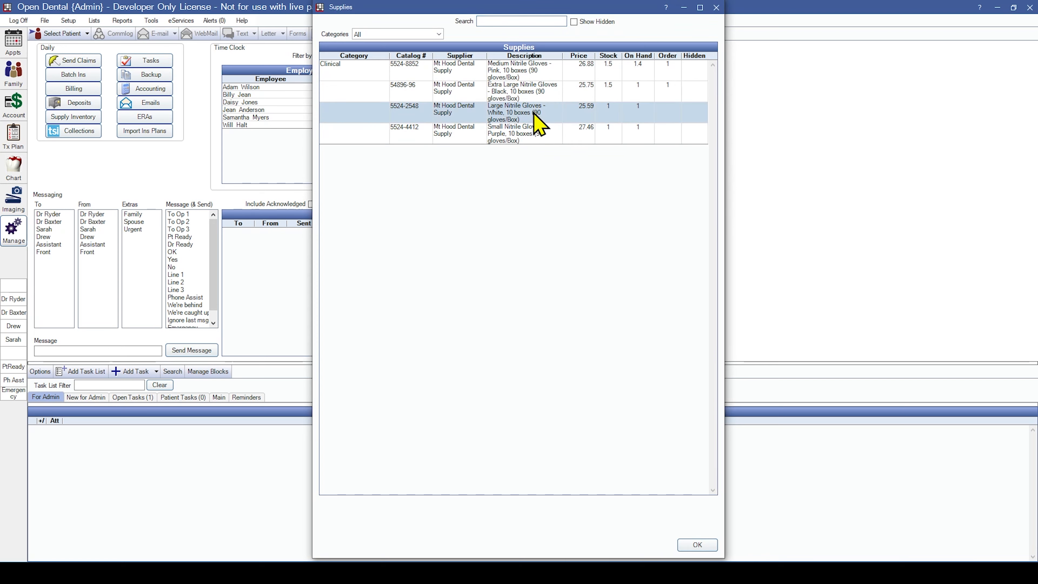
left_click(697, 545)
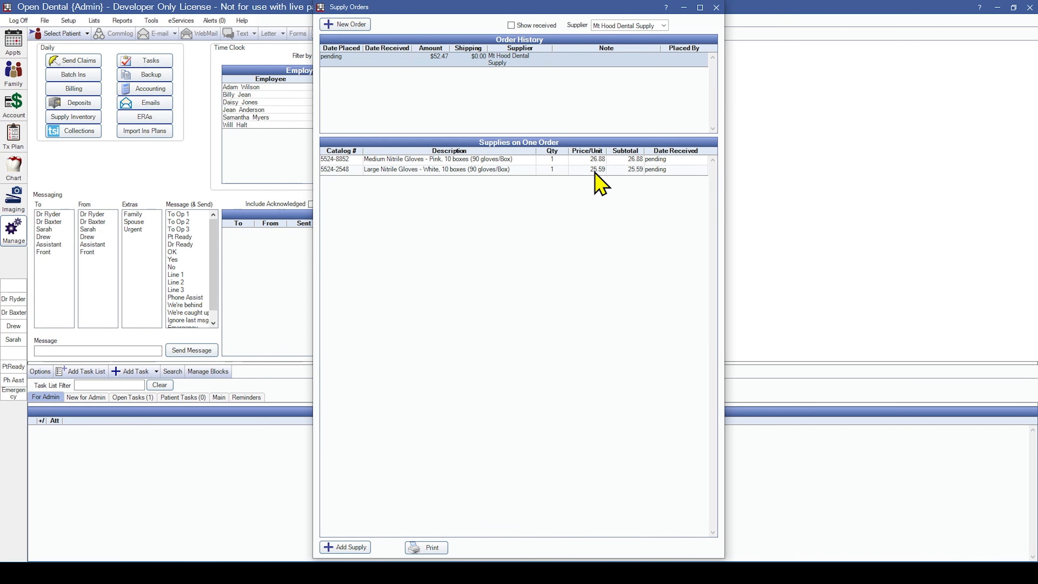
Set the Large White gloves line to quantity 2 at 26.77 per unit.
left_click(555, 170)
type("2")
left_click(591, 169)
type("26.77")
key("Return")
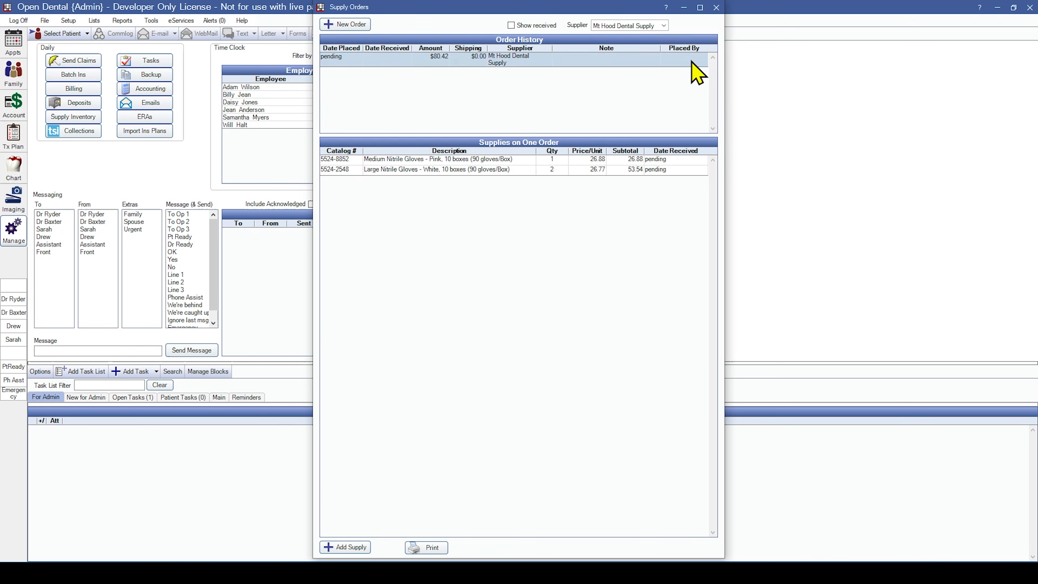
Select 1/4" Staples, Soft Touch Pens, and Large white and Extra Large black gloves, then create per-supplier orders.
left_click(716, 7)
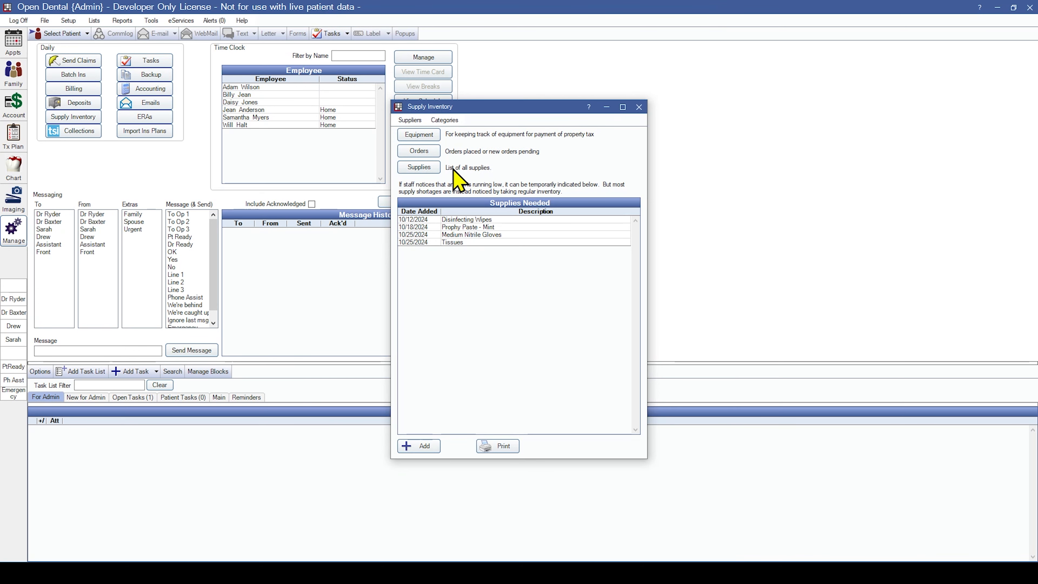
left_click(419, 167)
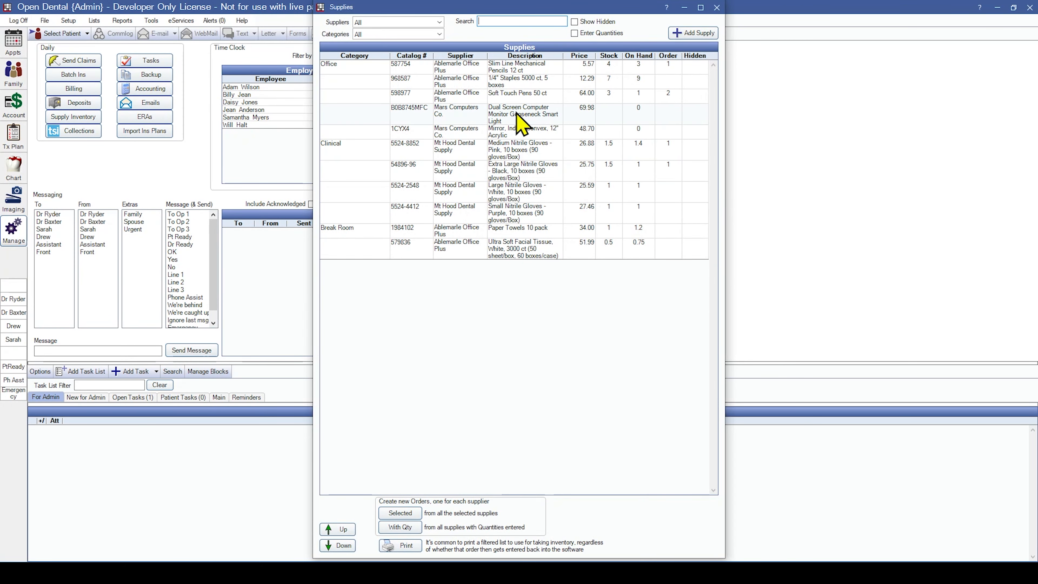
left_click(544, 82)
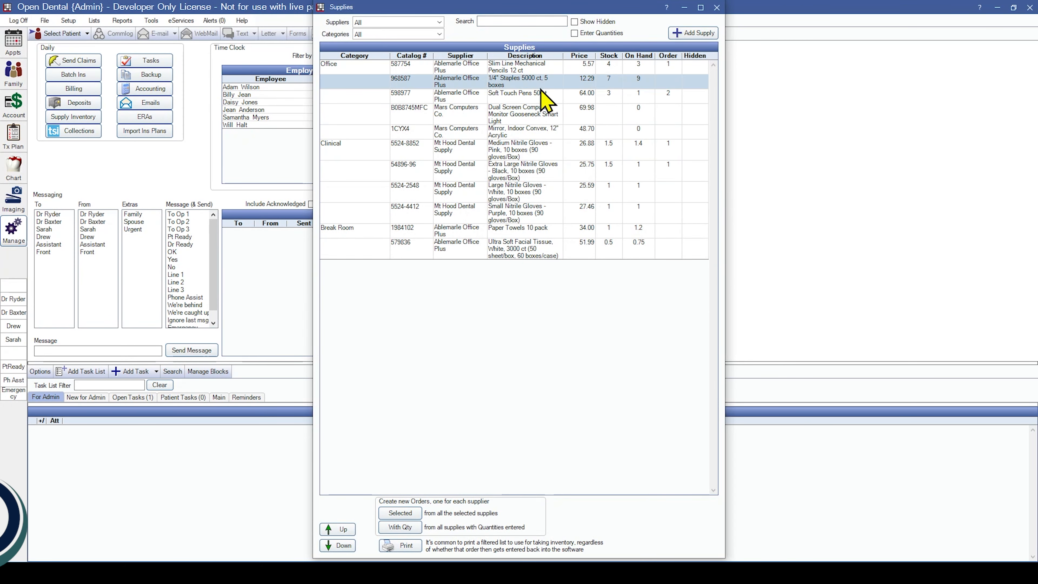
left_click(527, 117, "ctrl")
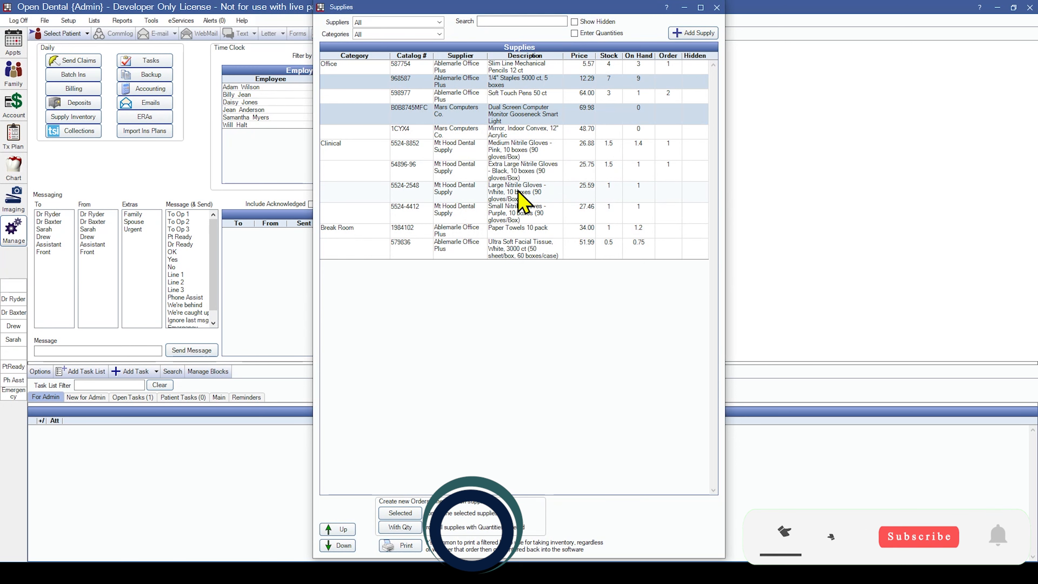
left_click(524, 197, "ctrl")
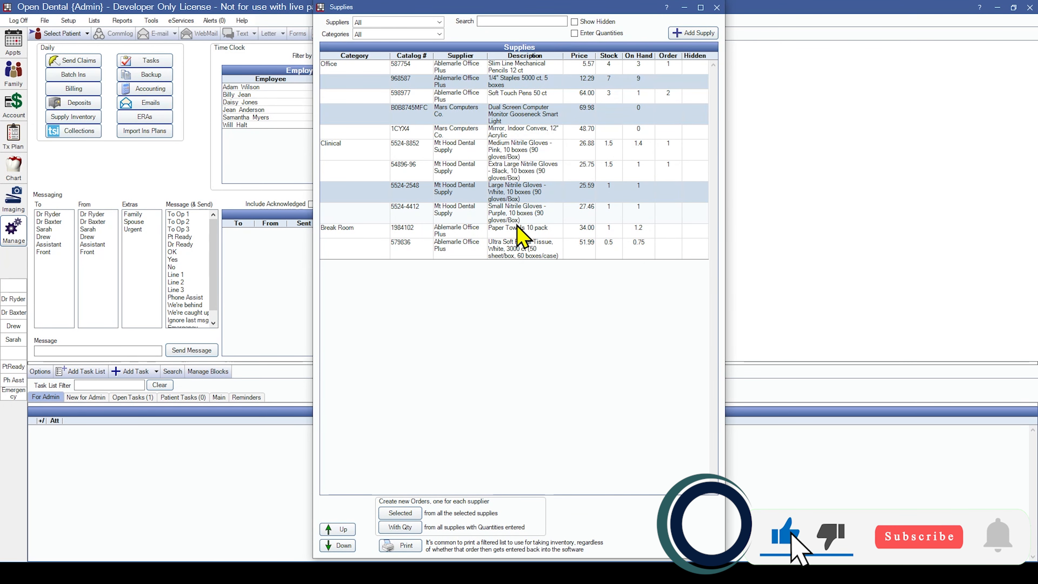
left_click(518, 117, "ctrl")
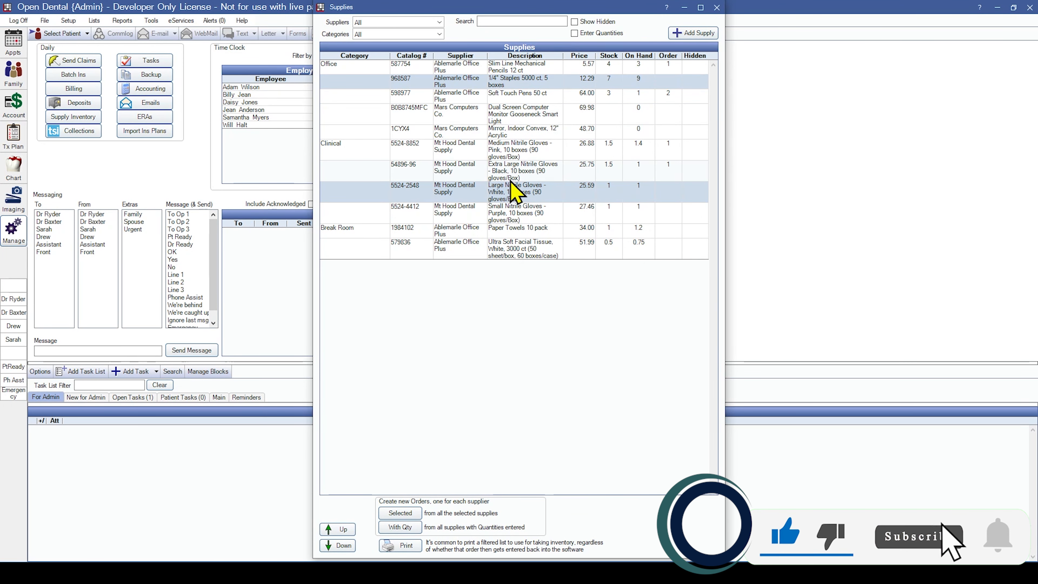
left_click(515, 171, "ctrl")
left_click(519, 96, "ctrl")
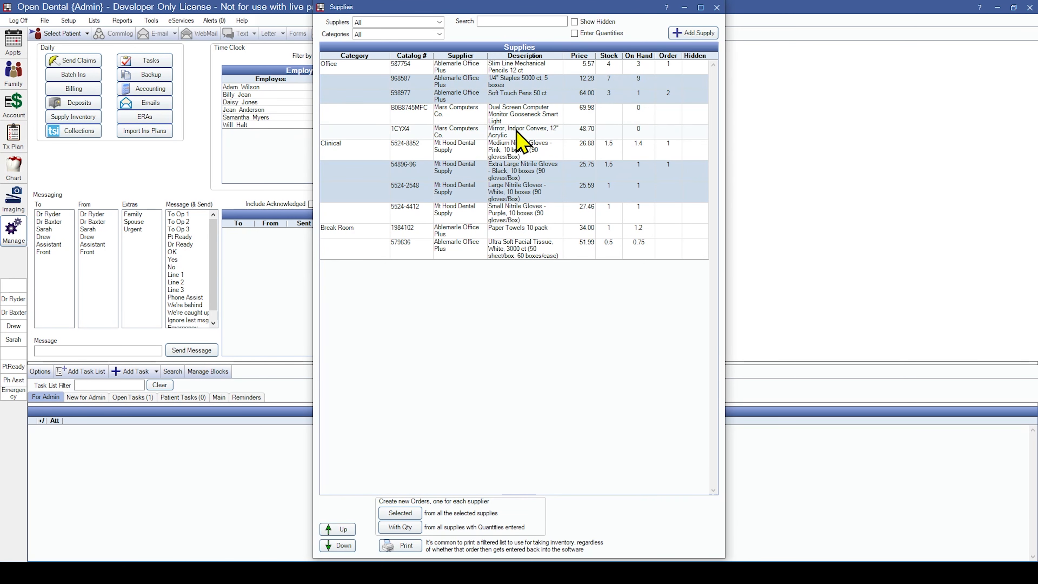
left_click(416, 512)
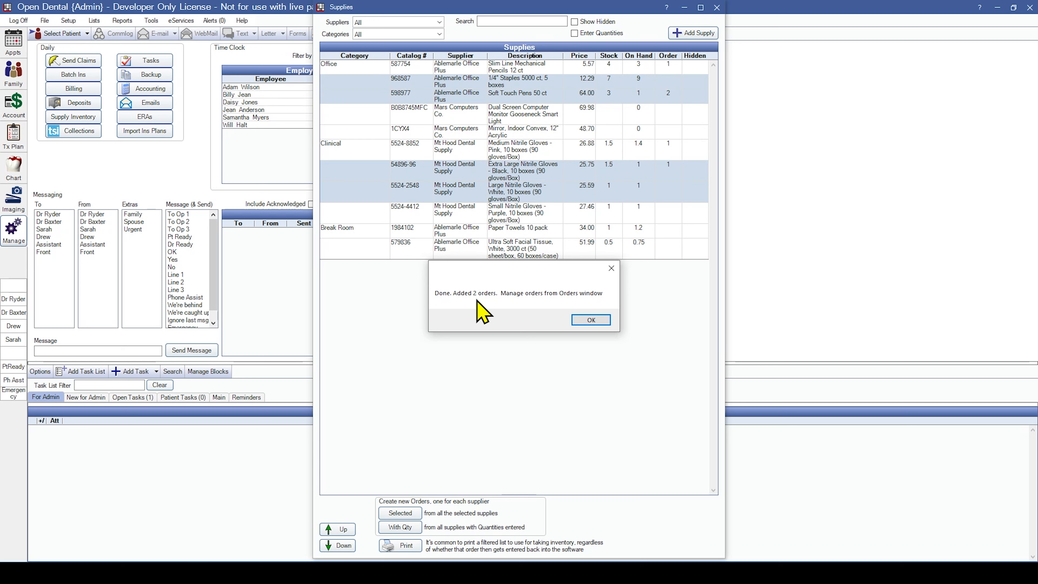
Review the new $25.75 Mt Hood and $128.00 Ablemarle orders in the supply orders list.
left_click(604, 321)
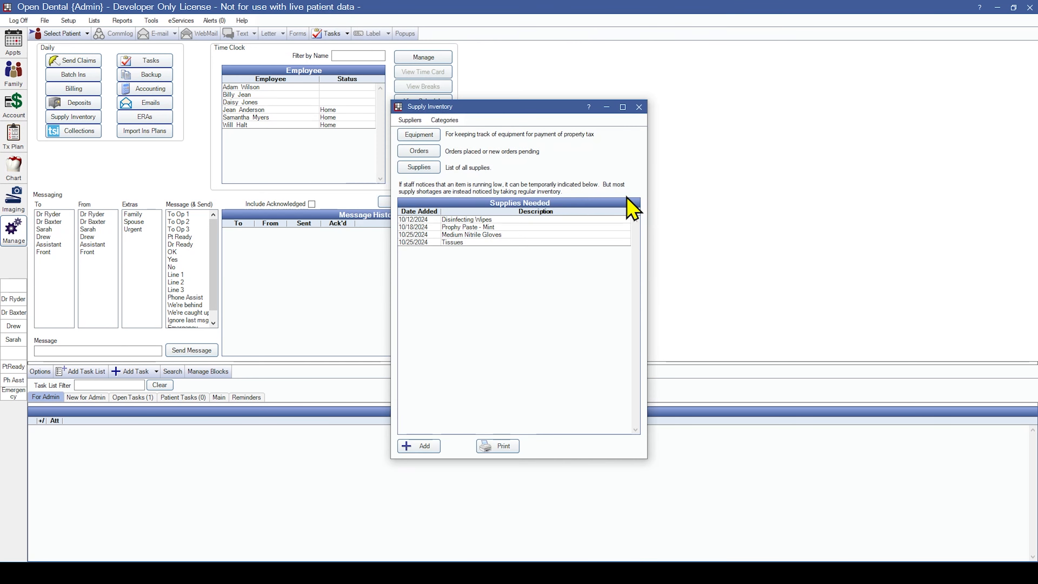
left_click(418, 152)
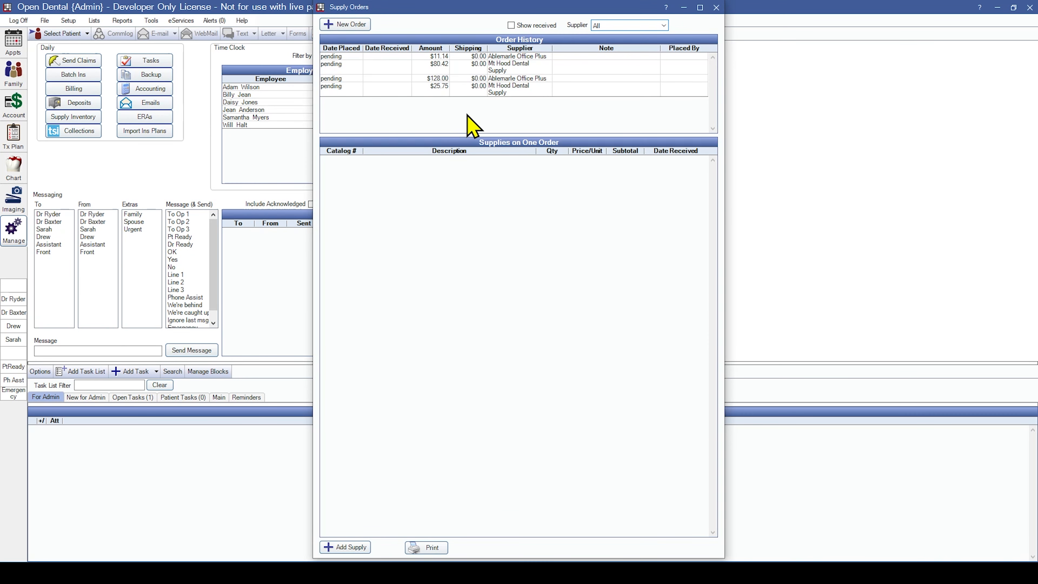
left_click(485, 92)
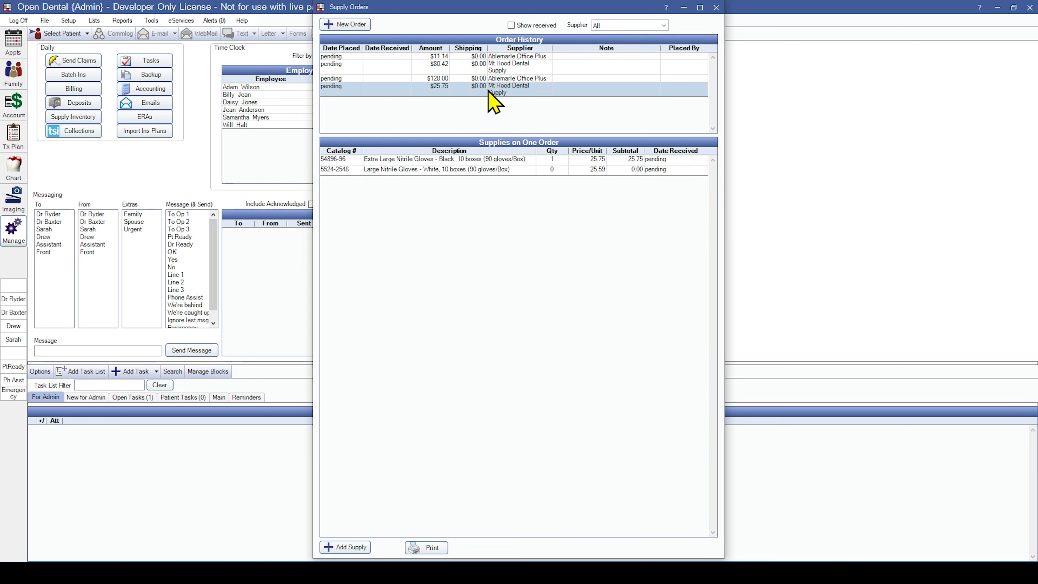
left_click(505, 80)
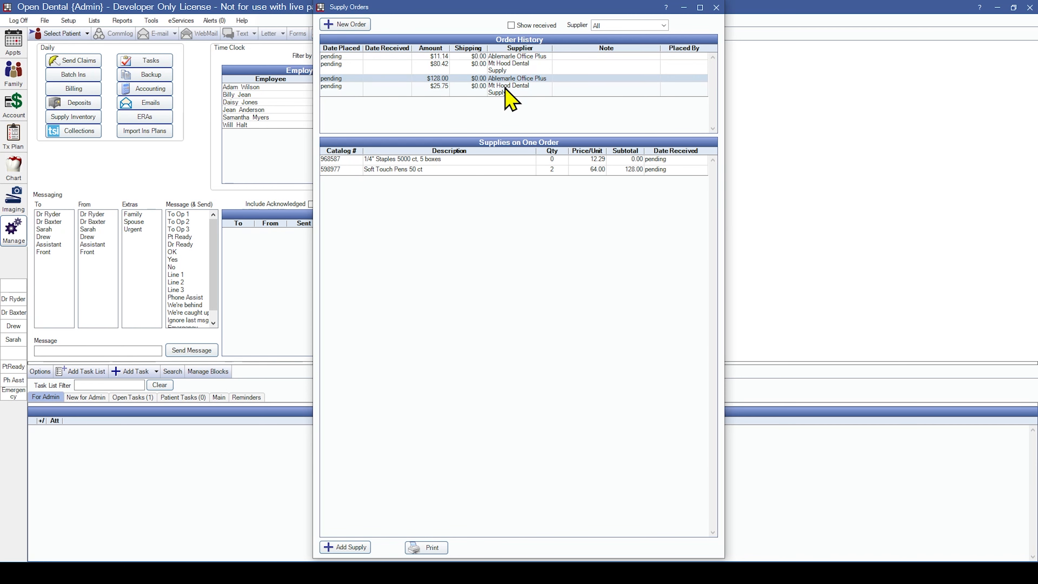
left_click(506, 87)
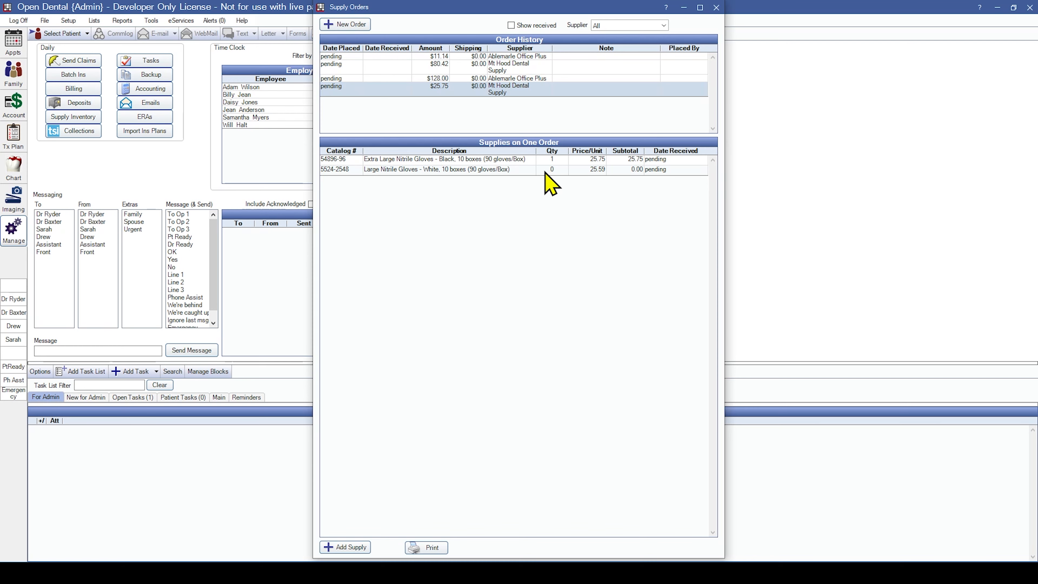
Change the Mt Hood order's Large white gloves quantity to 3, then review the Ablemarle order.
left_click(549, 171)
type("3")
left_click(527, 86)
left_click(525, 79)
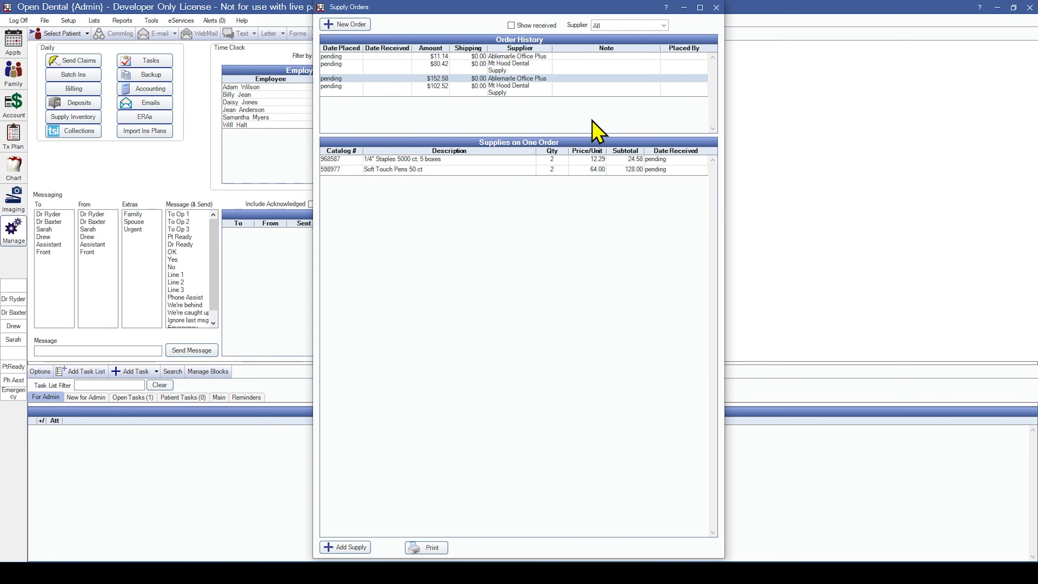
left_click(715, 7)
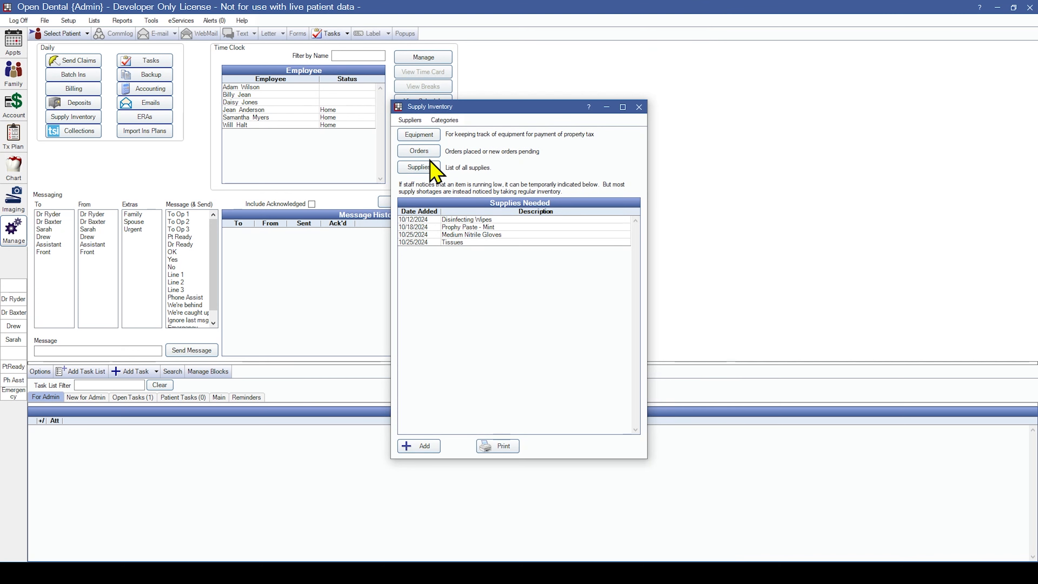
Create orders from all supplies with quantities entered, adding $133.57 Ablemarle and $52.63 Mt Hood orders.
left_click(425, 167)
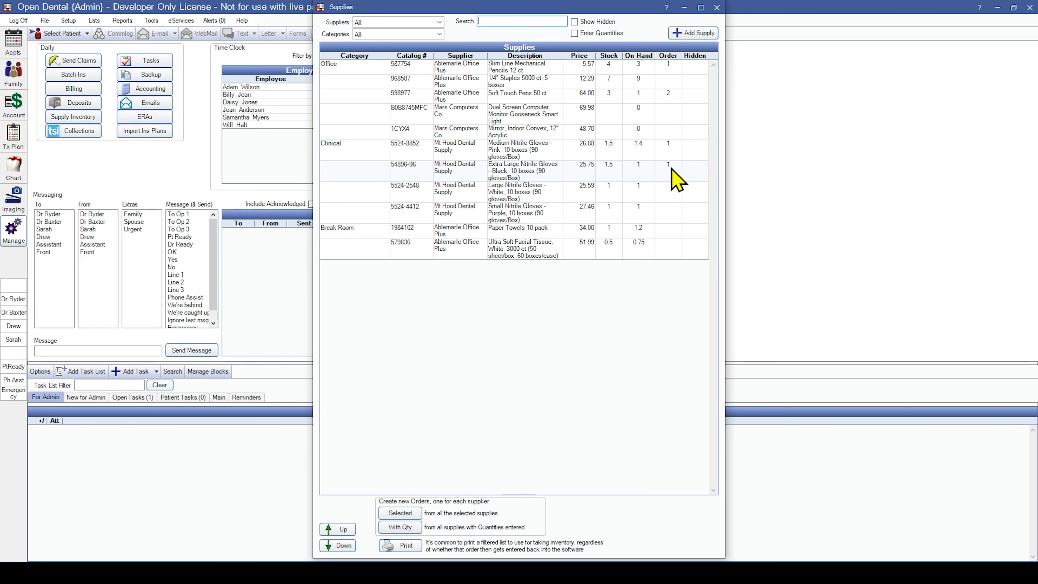
left_click(403, 528)
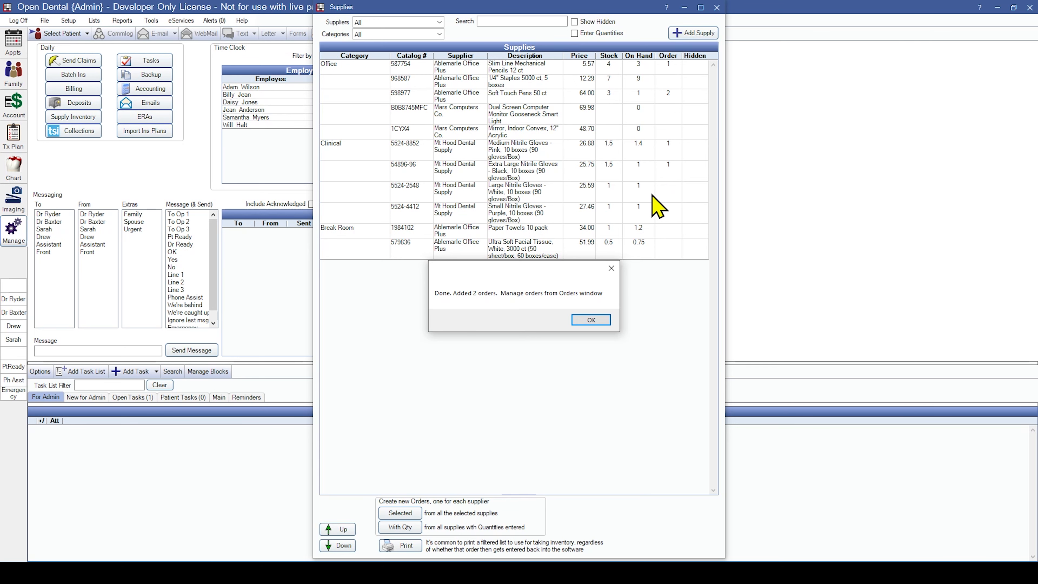
left_click(591, 321)
Save the $133.57 Ablemarle order with Date Placed cleared and Placed By set to None.
left_click(429, 152)
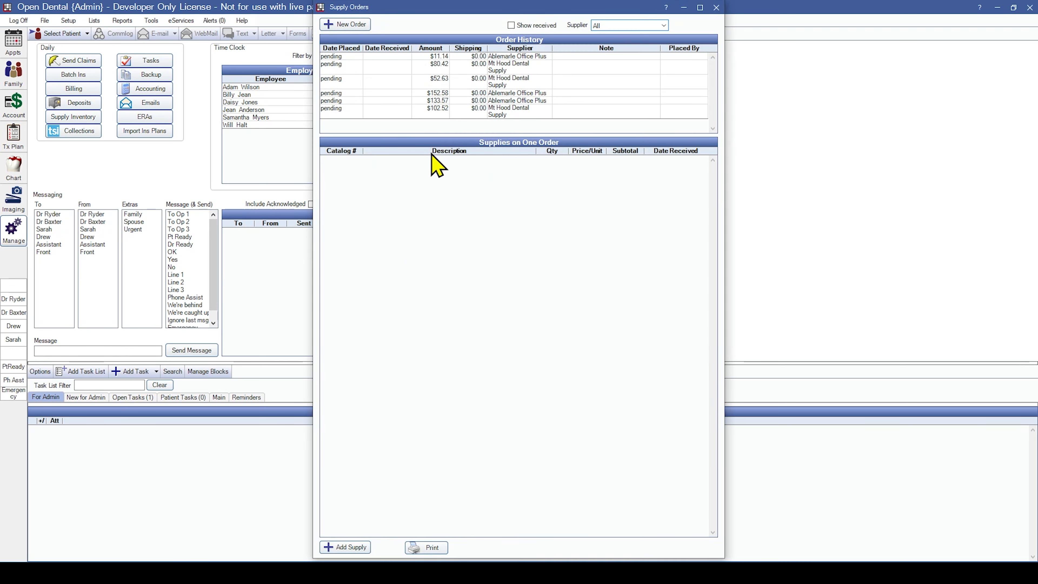
left_click(462, 114)
left_click(477, 100)
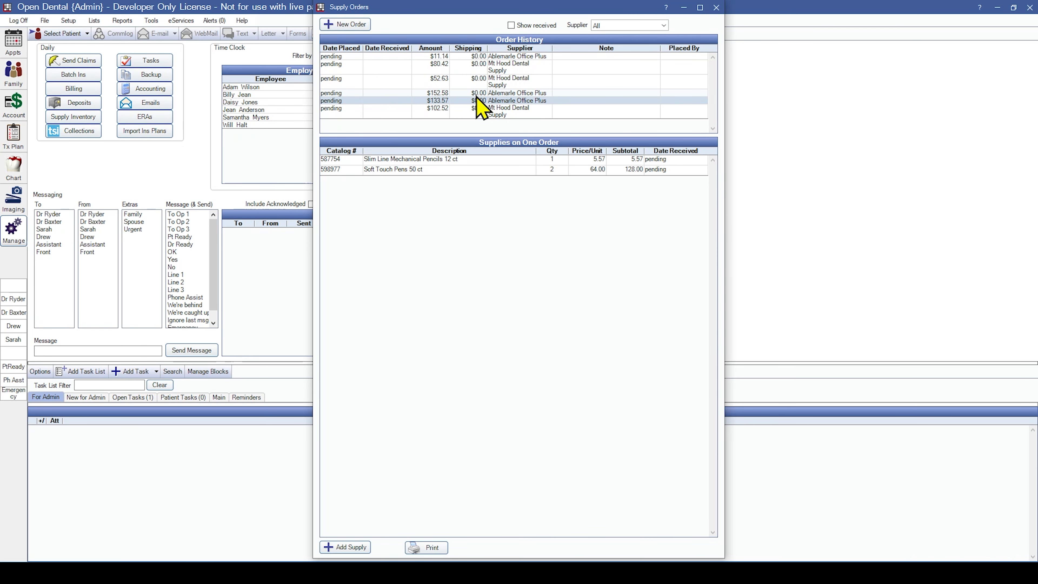
double_click(477, 99)
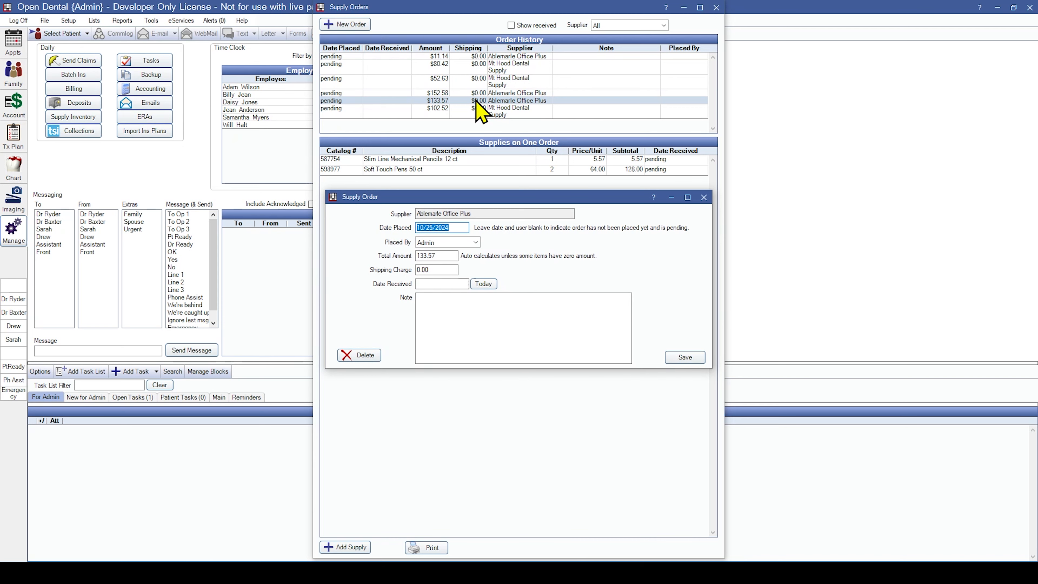
left_click(461, 227)
left_click(474, 242)
left_click(459, 252)
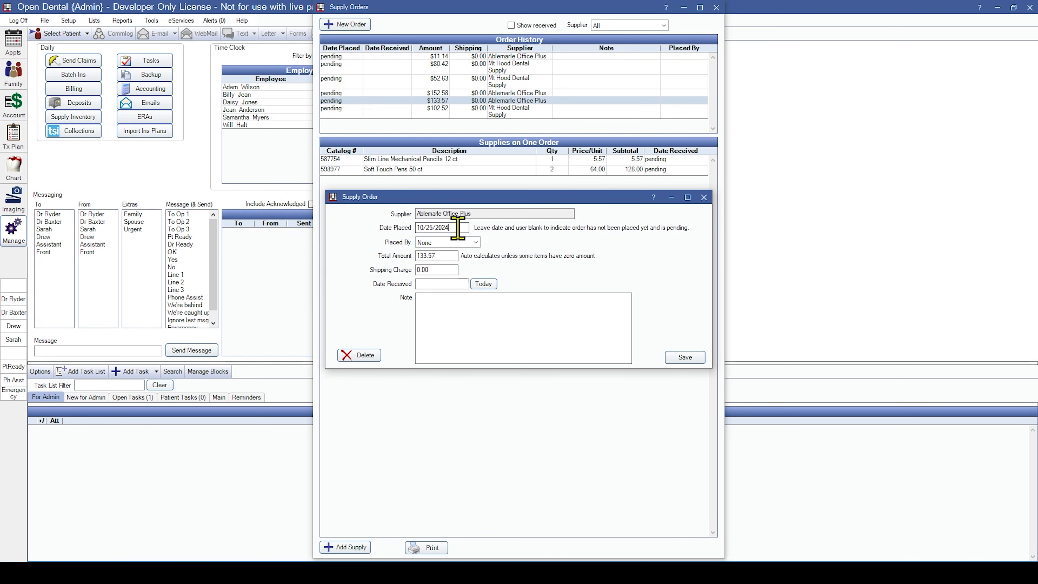
left_click_drag(458, 228, 386, 241)
key("BackSpace")
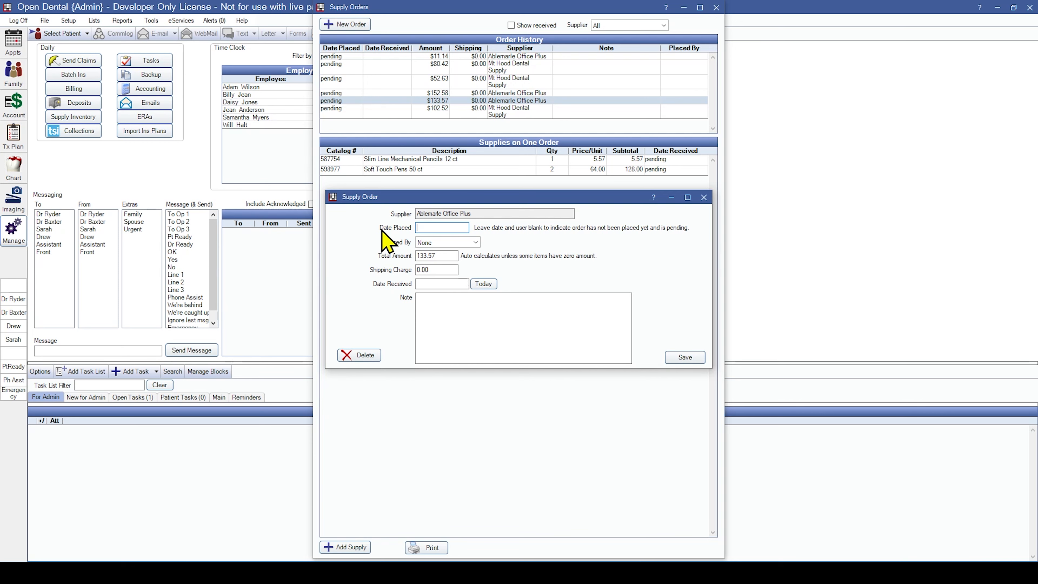
left_click(683, 359)
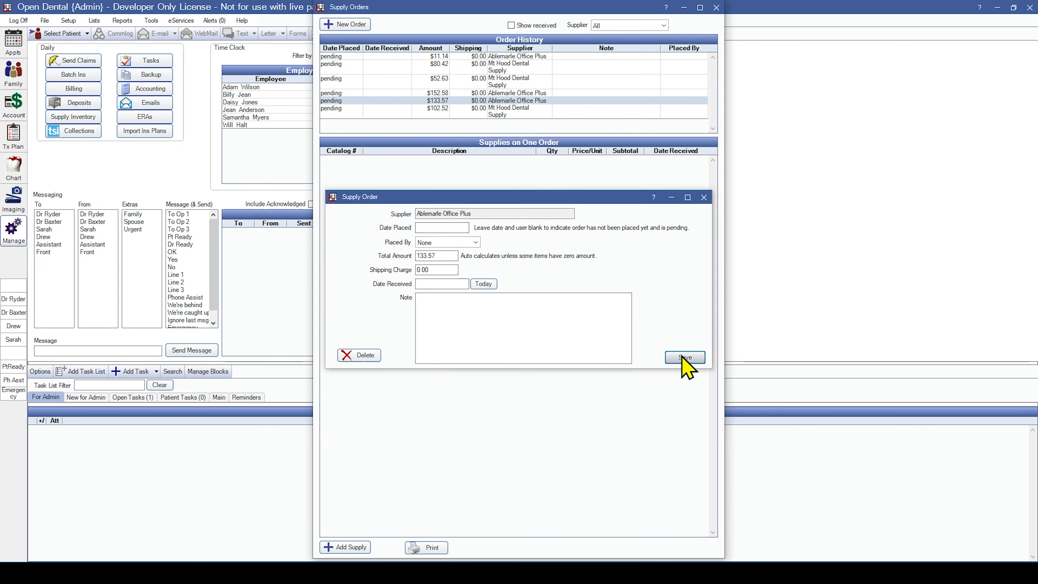
Record the $80.42 Mt Hood order as placed 10/25/2024 with a $2.95 shipping charge.
double_click(501, 75)
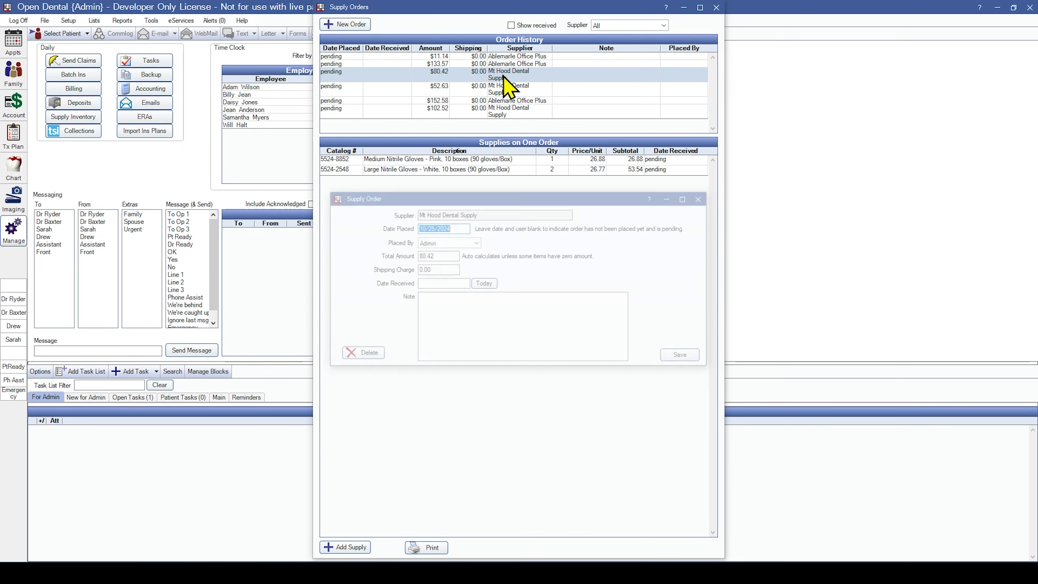
left_click(443, 257)
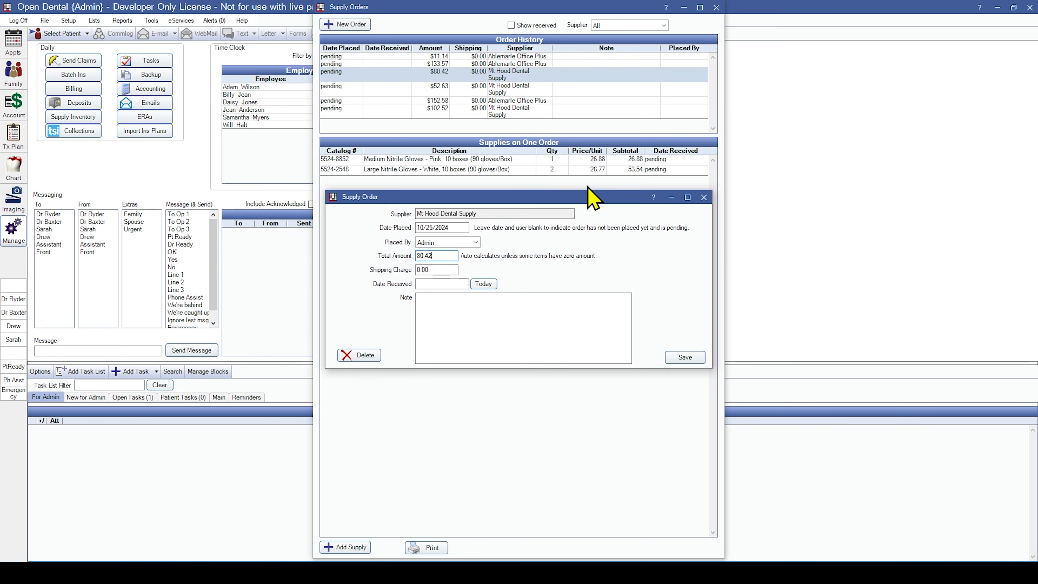
key("Tab")
type("2.")
left_click(681, 357)
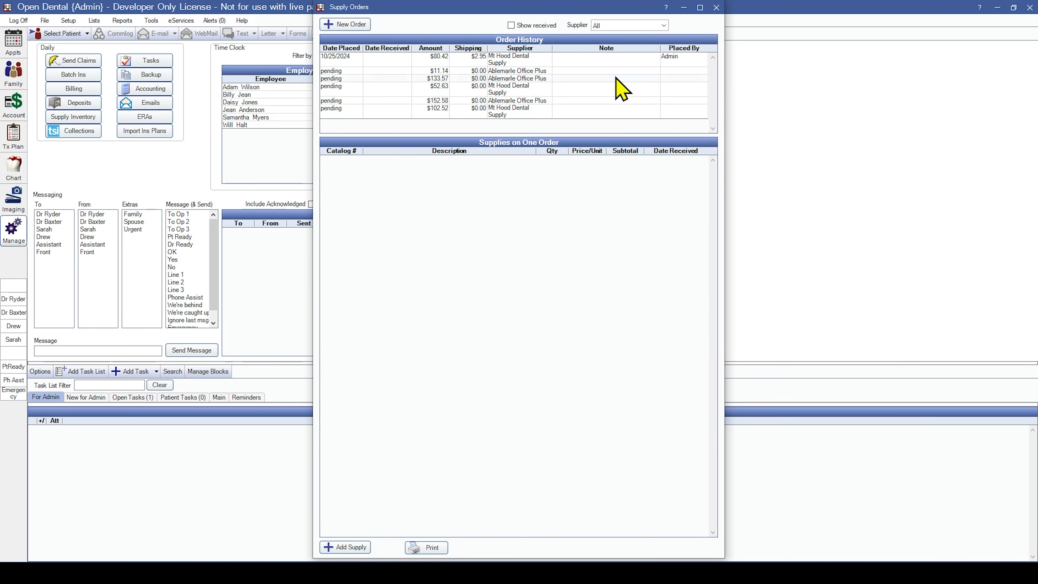
Add the note 'ETA 10/27' to the placed Mt Hood order.
double_click(615, 61)
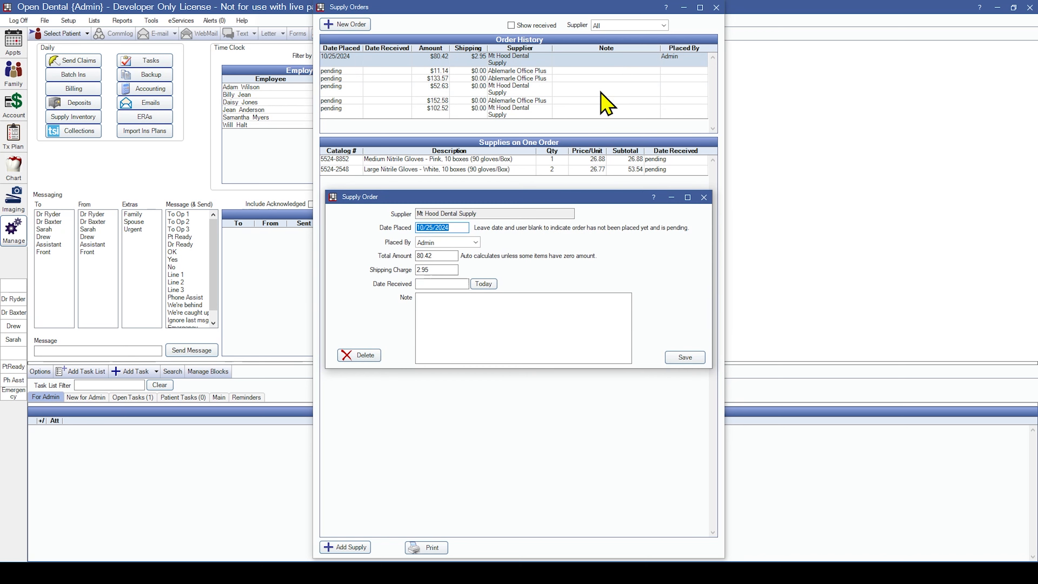
left_click(523, 334)
type("ETA 10/27")
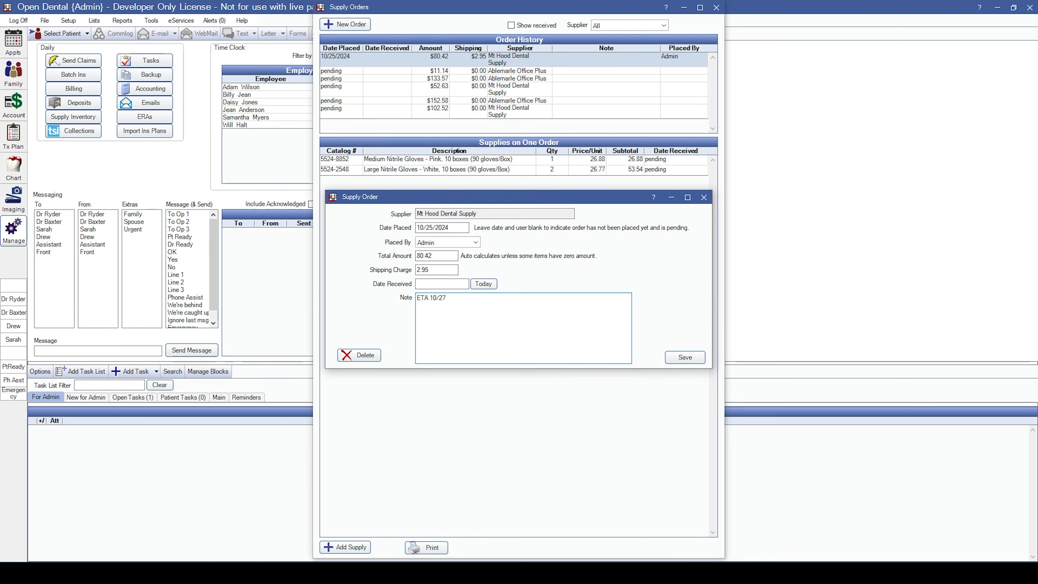
left_click(676, 361)
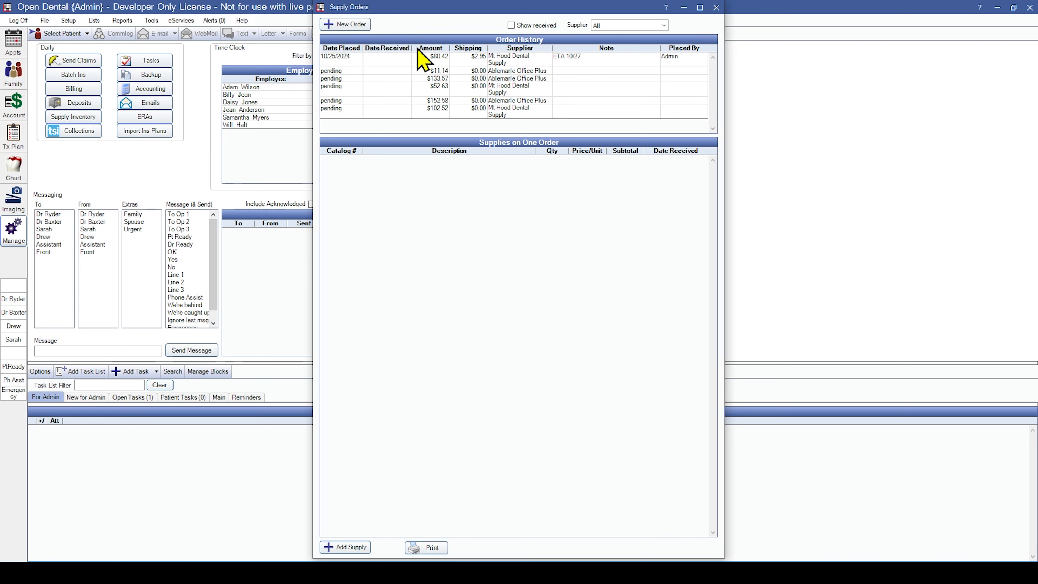
Mark the Slim Line Mechanical Pencils 12 ct item received today, 10/25/2024.
left_click(440, 78)
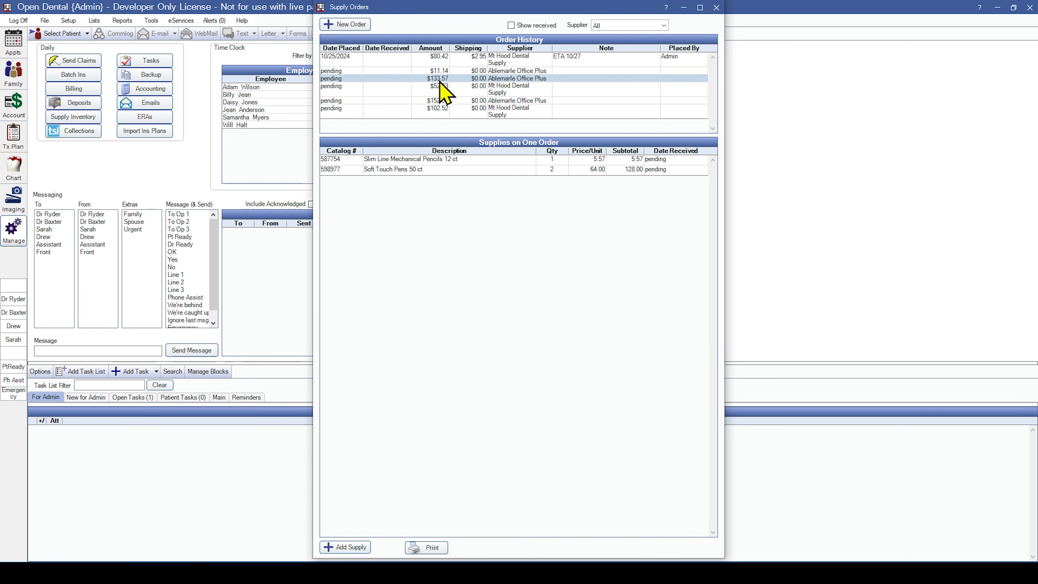
double_click(457, 160)
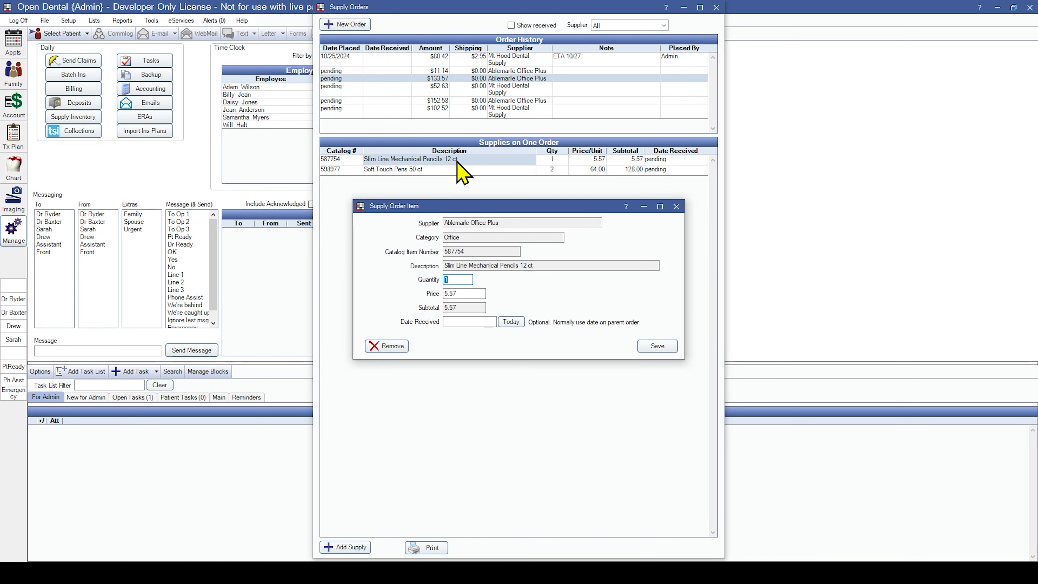
left_click(514, 324)
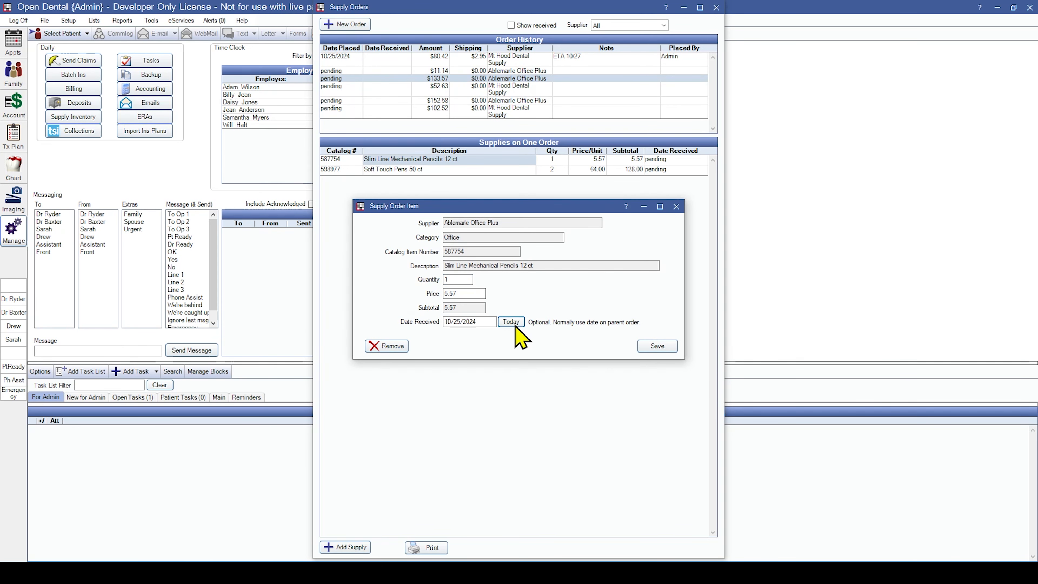
left_click(660, 347)
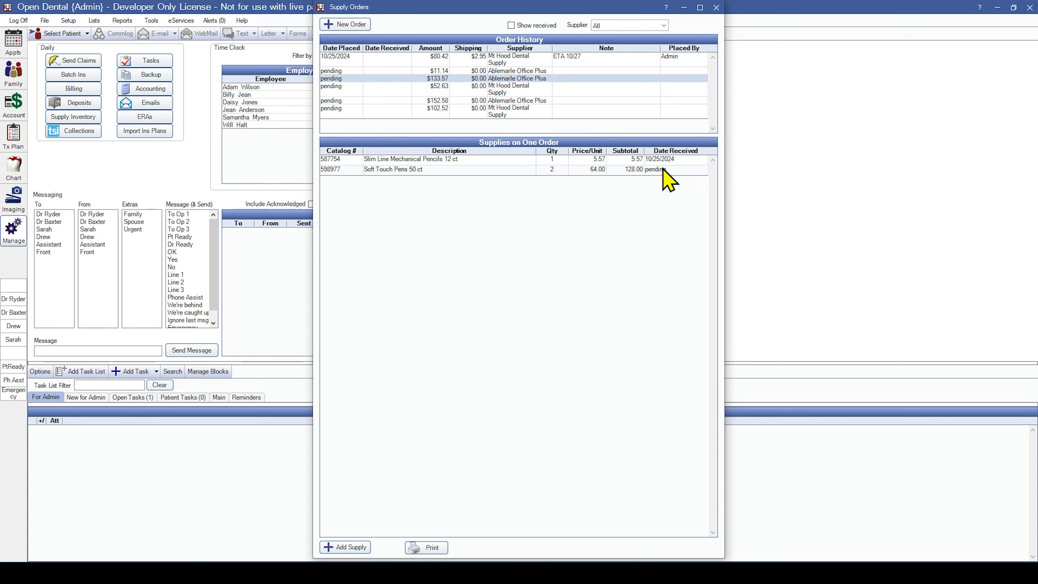
Mark the $133.57 Ablemarle order and all remaining items received 10/25/2024, then show received orders and close.
double_click(535, 79)
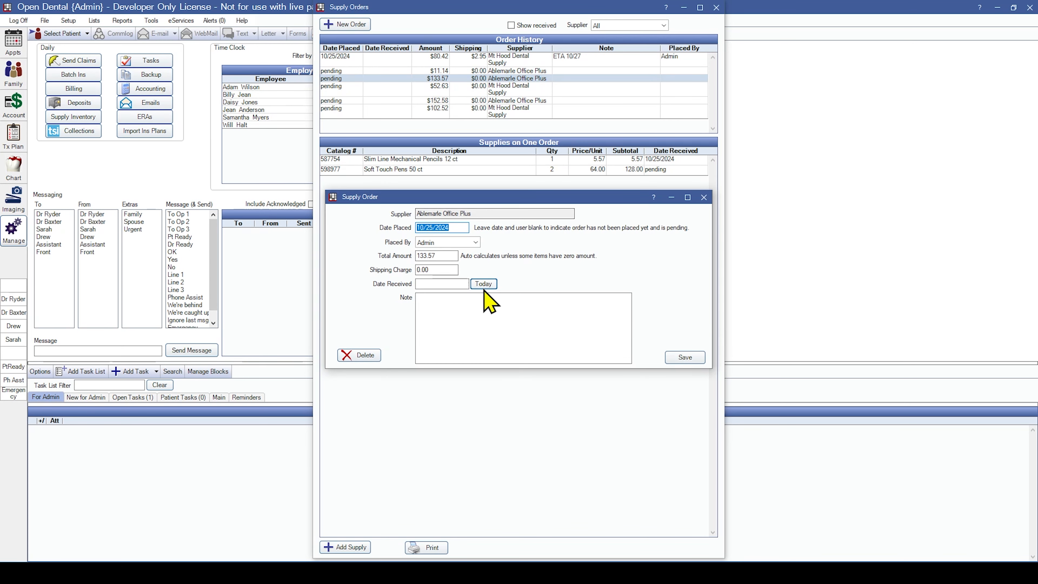
left_click(456, 284)
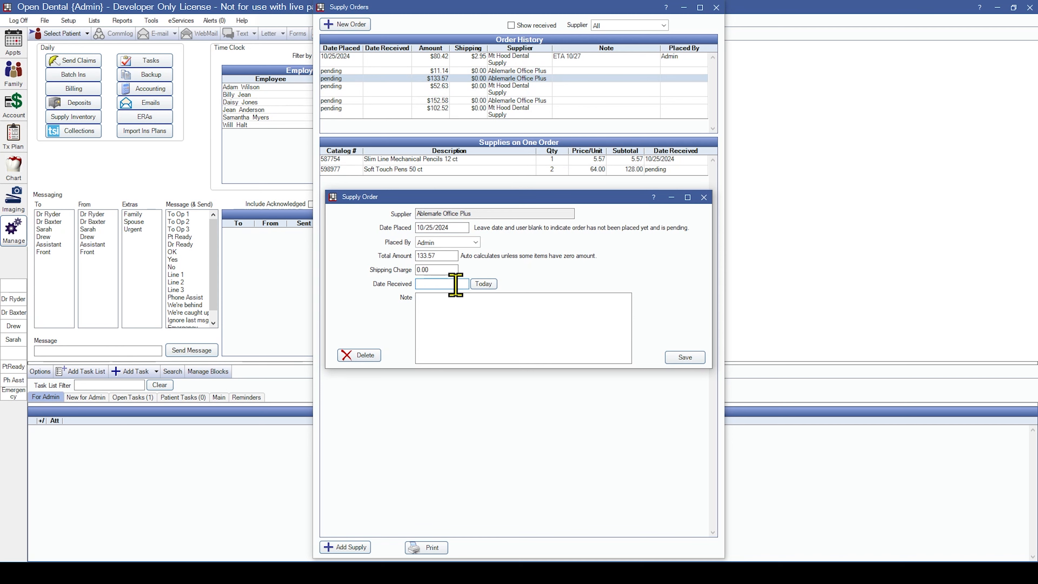
left_click(488, 283)
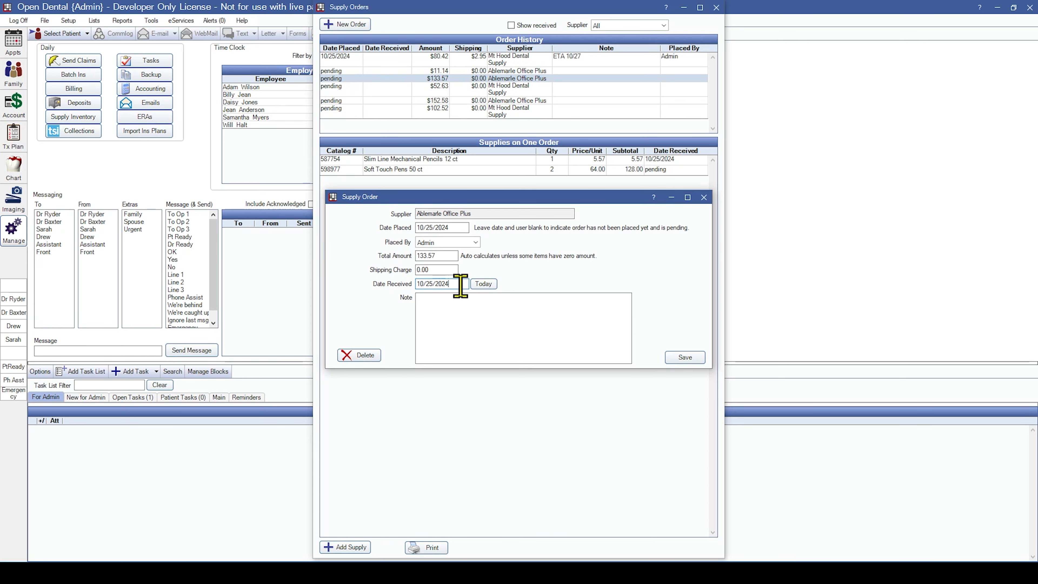
left_click(672, 360)
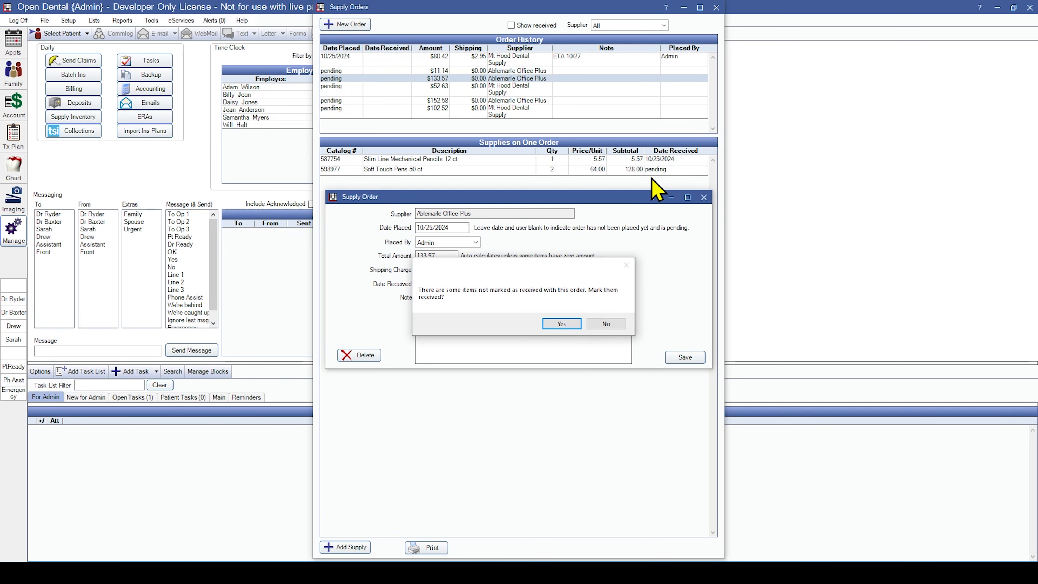
left_click(562, 323)
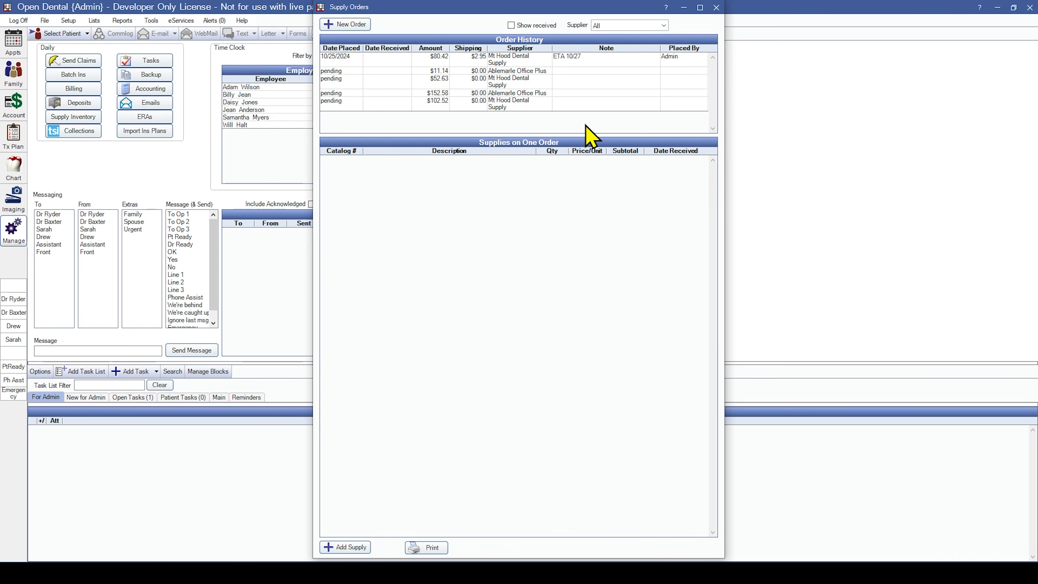
left_click(511, 25)
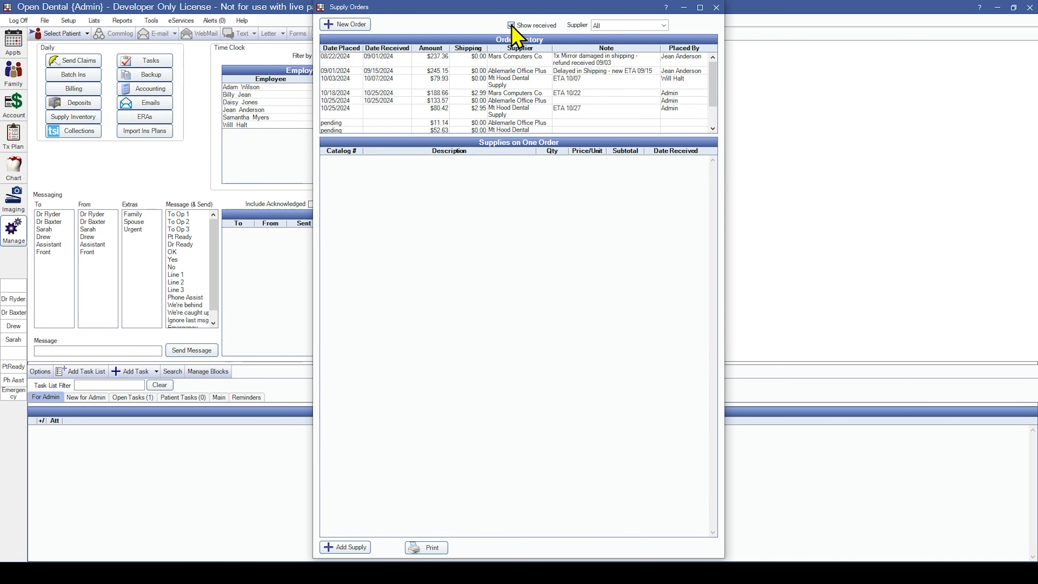
key("Escape")
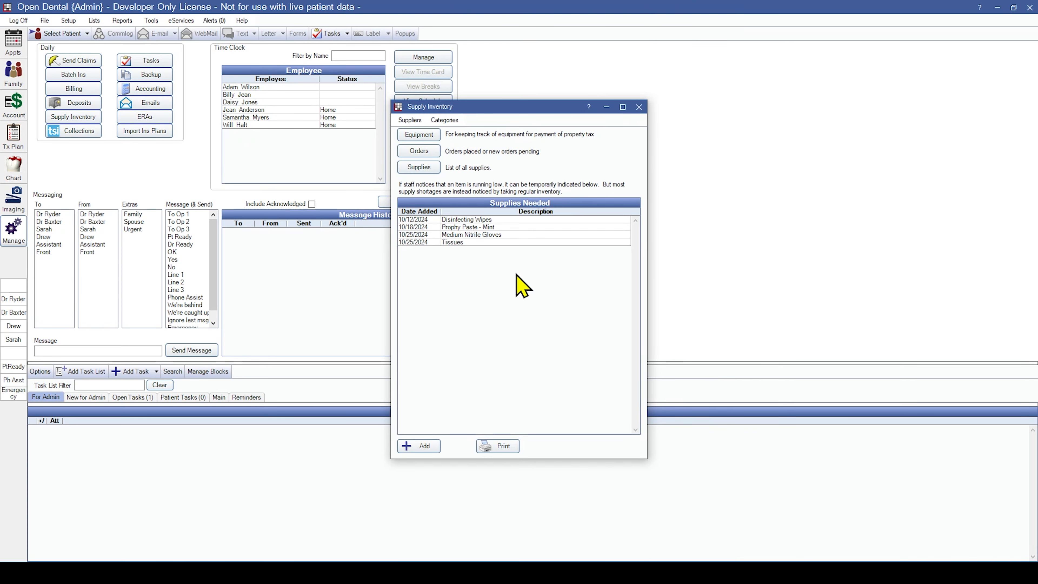